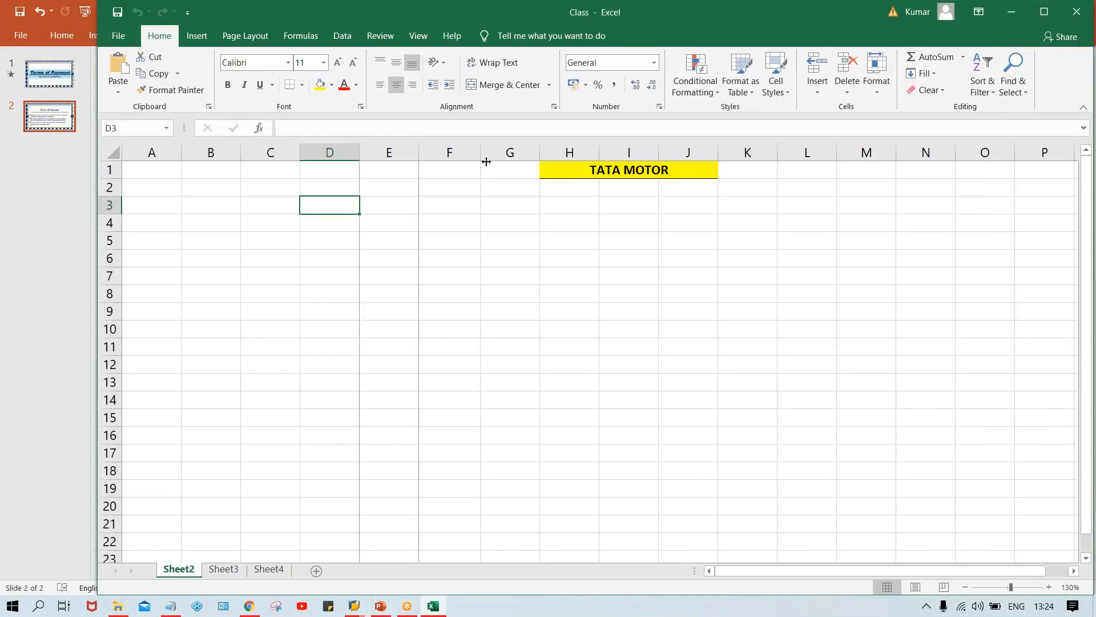
- Enter "Enterprise Str." in cell E2 as the first item of the list
left_click(425, 188)
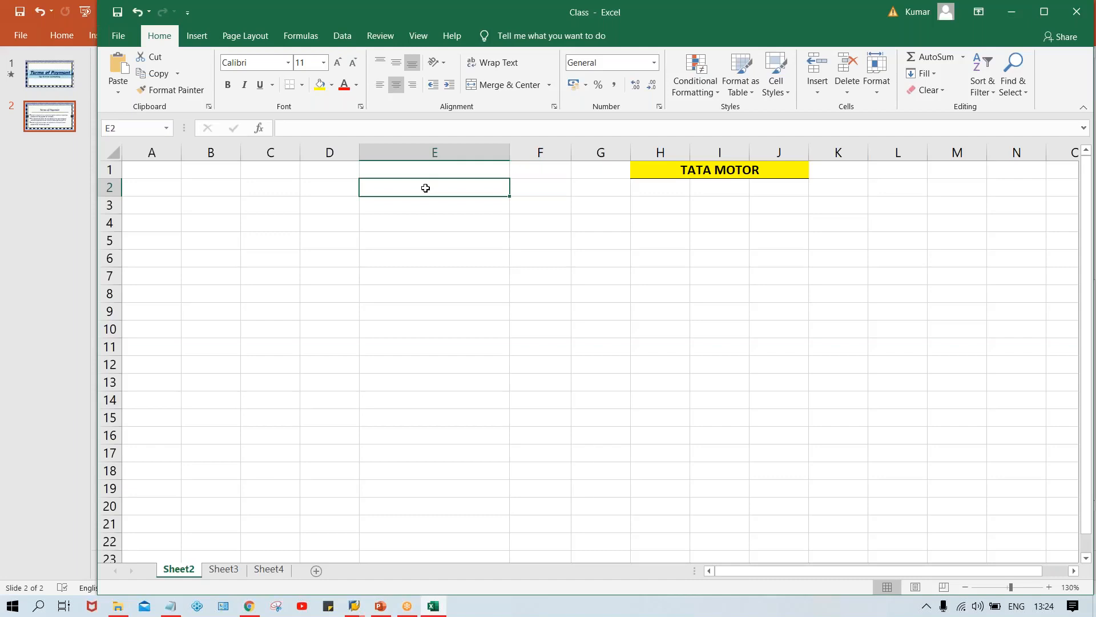
key("Caps_Lock")
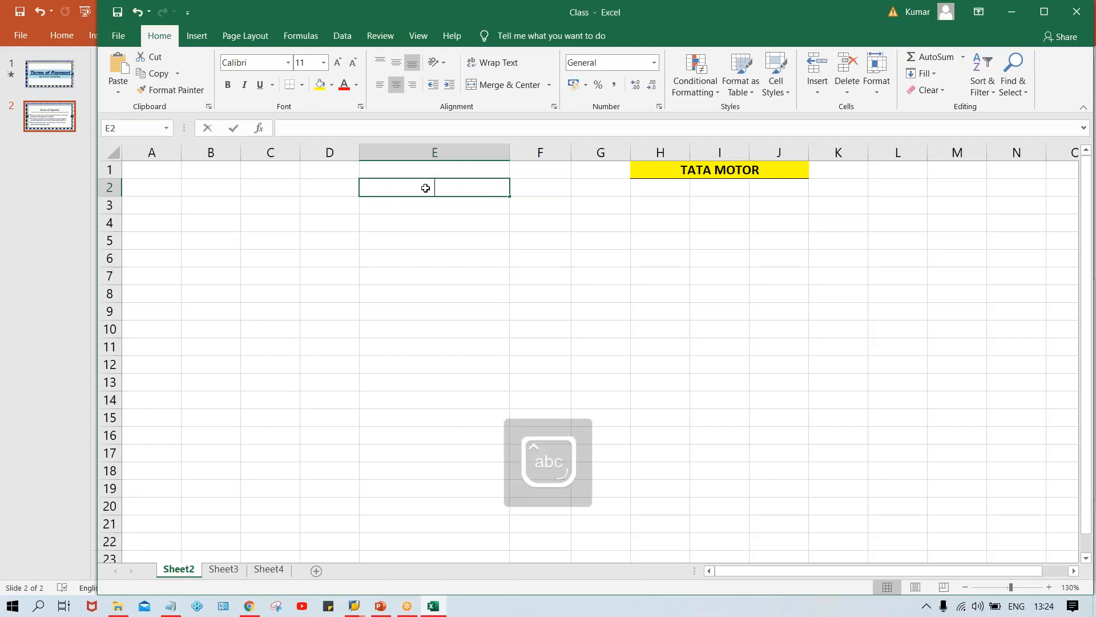
type("Enter")
key("Caps_Lock")
type("pr")
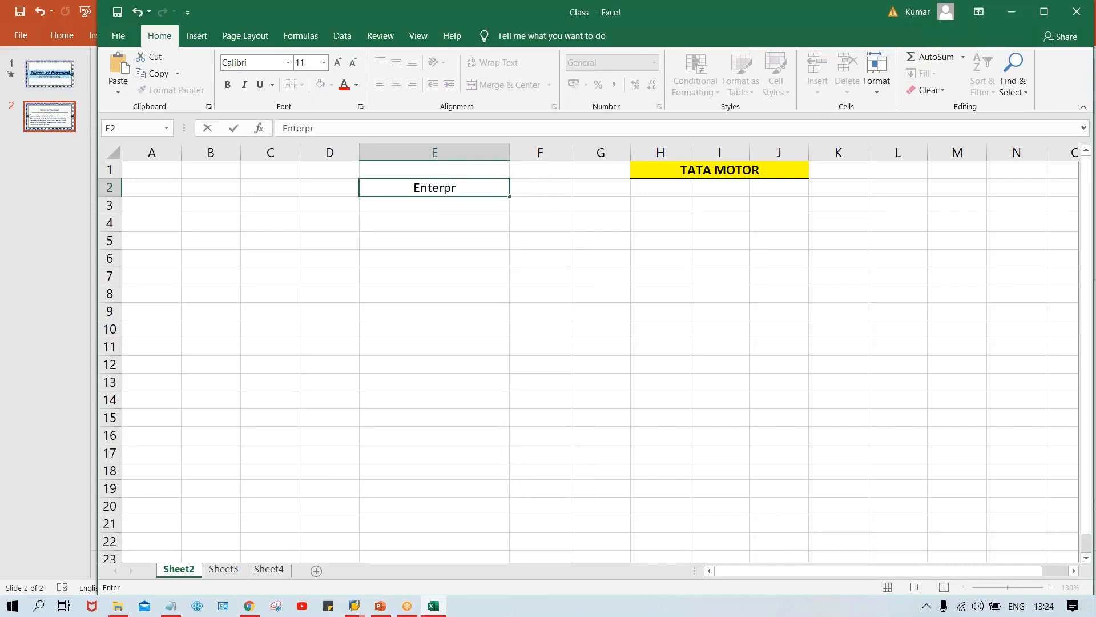
type("ise Str.")
key("ctrl+Return")
key("Return")
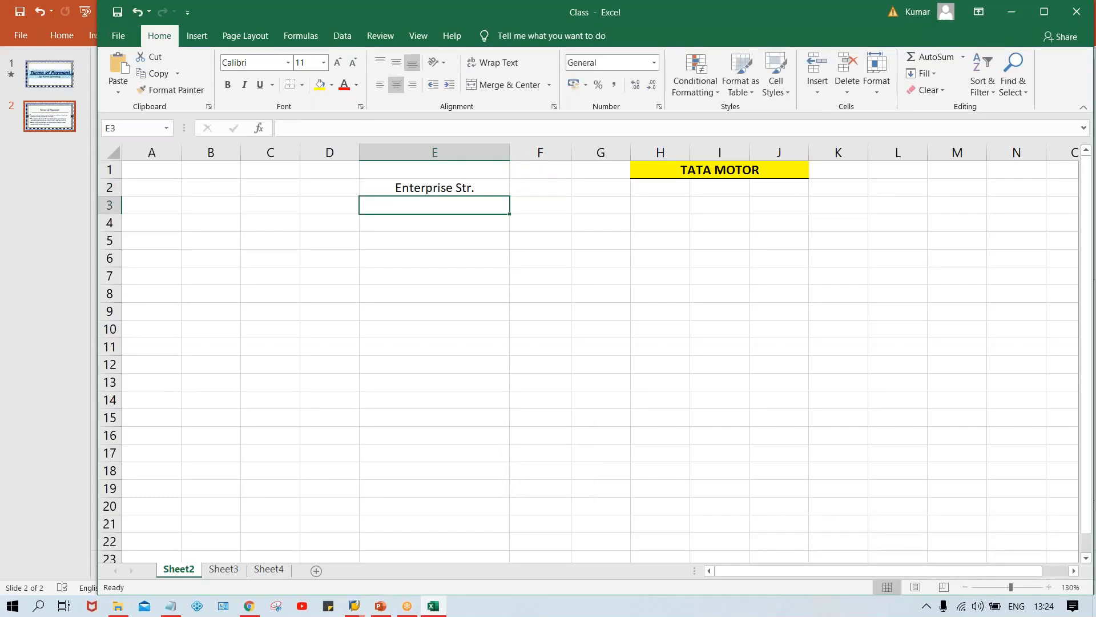
- Enter "Basic Settings" in cell E3 as the second list item
type("Base")
key("BackSpace")
type("ic Settings")
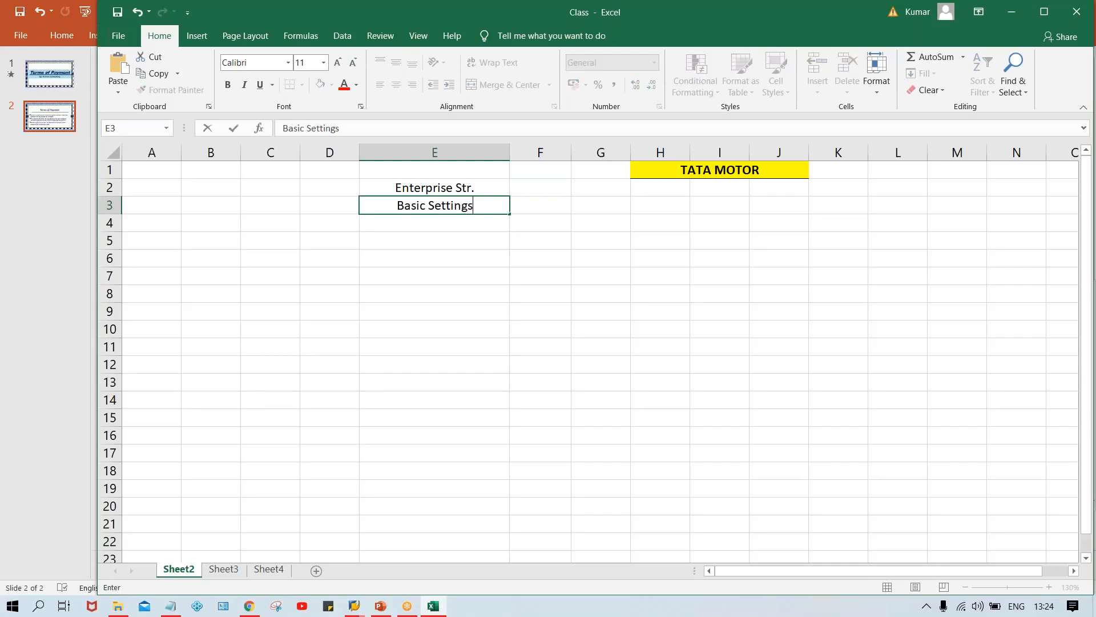
key("Return")
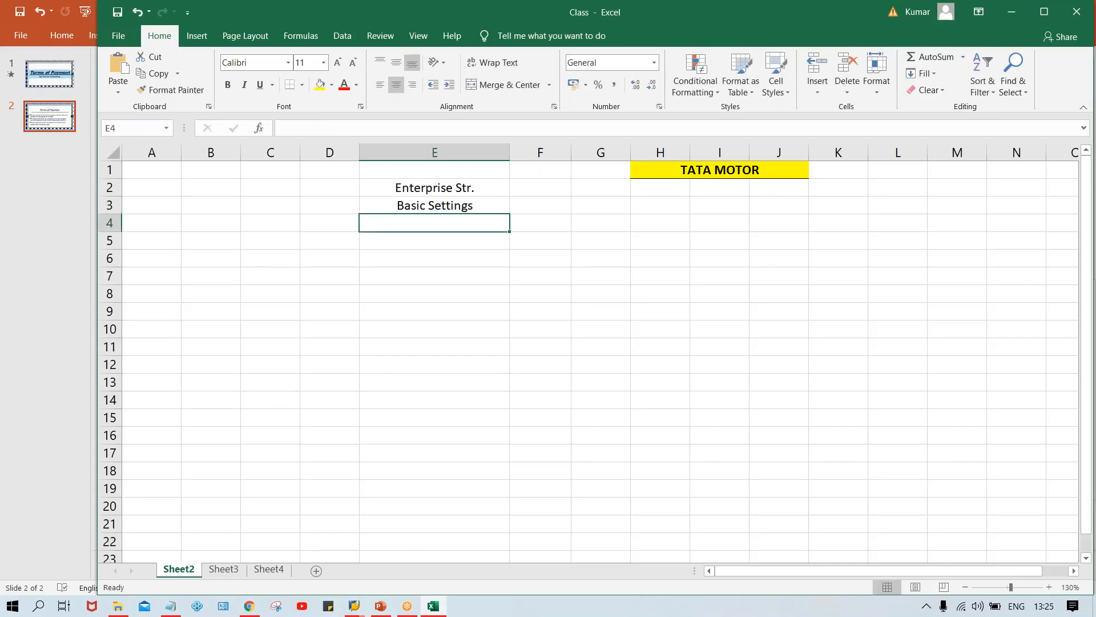
- Number the list rows 1, 2 and 3 in cells D2 to D4
left_click(340, 179)
type("1")
key("Return")
type("2")
key("Return")
type("3")
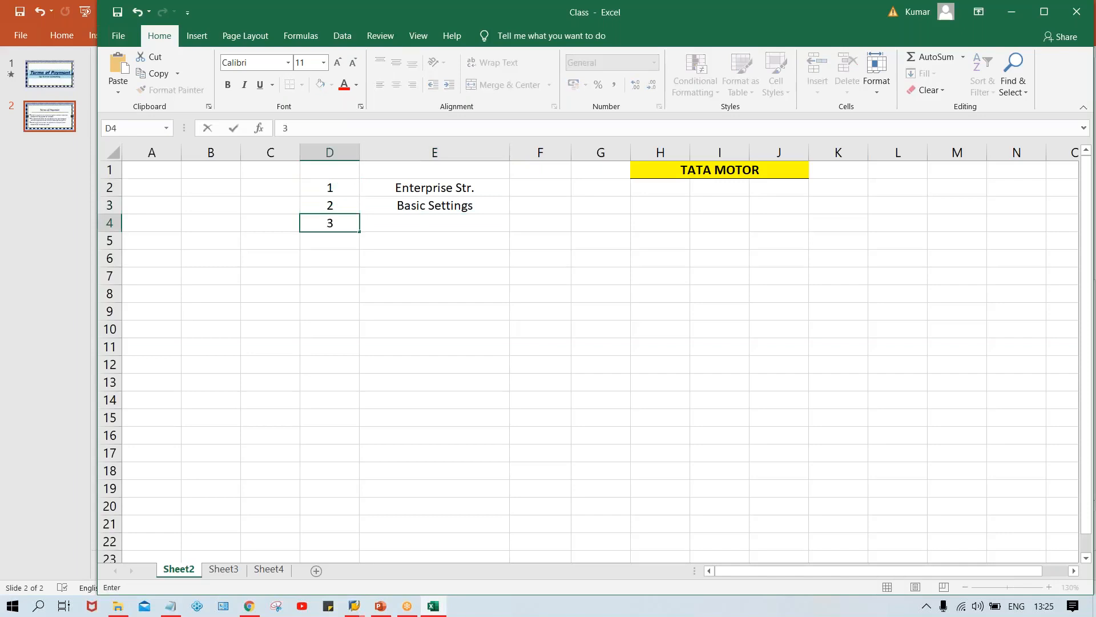
- Enter "G/L Setting" in cell E4 as the third list item
left_click(424, 220)
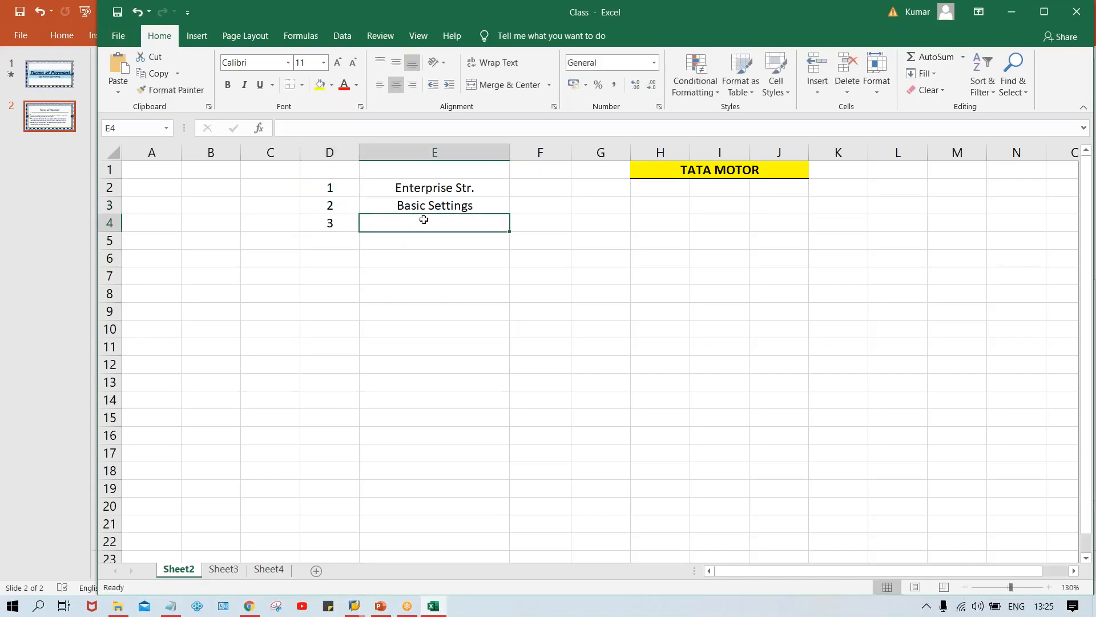
type("G/L Se")
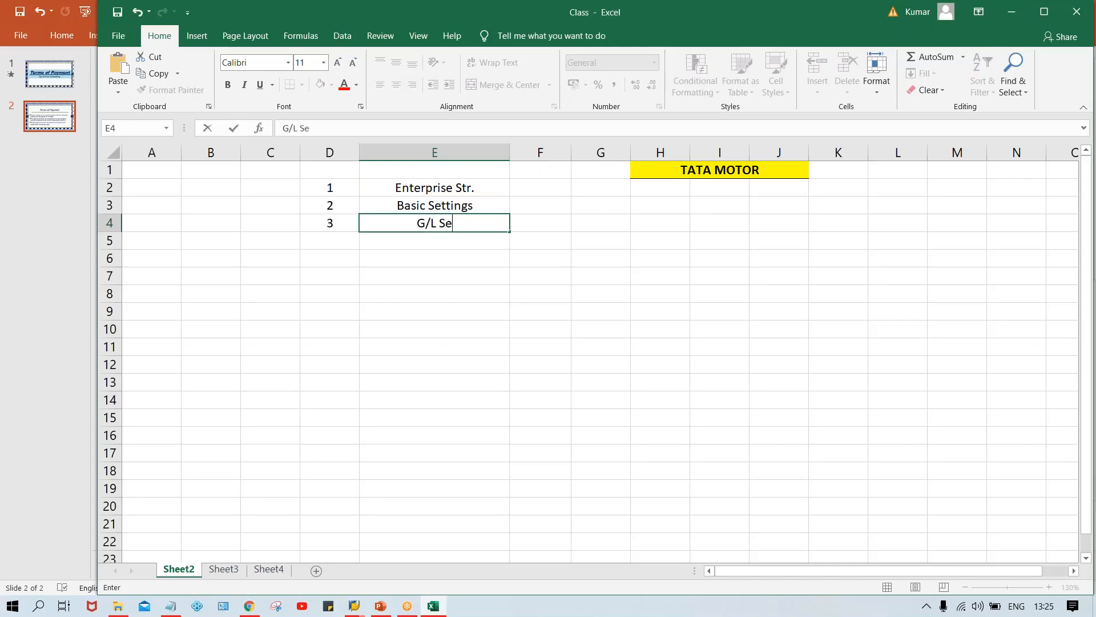
type("tting")
key("Return")
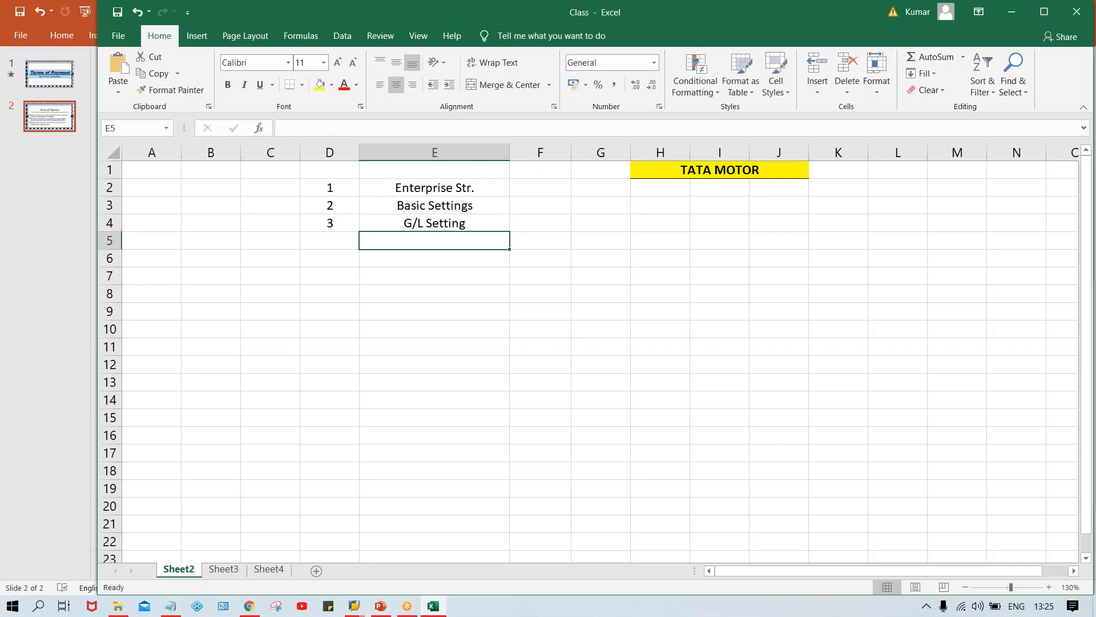
- Try to number the fourth list row by entering 4/5 in cell D5
left_click(464, 186)
left_click(405, 240)
left_click(332, 238)
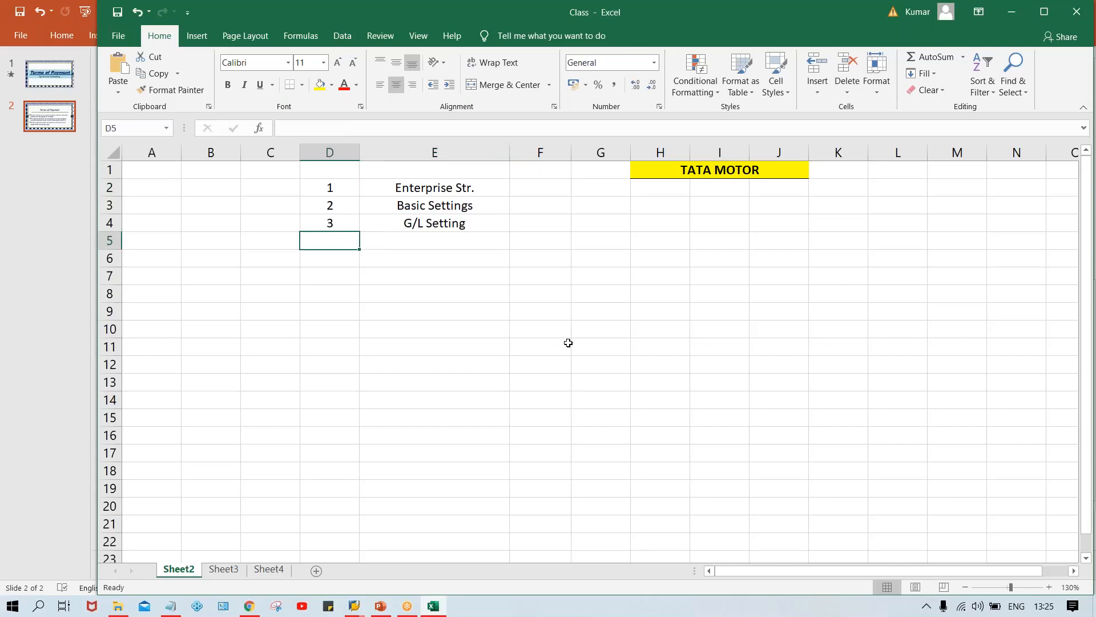
type("4")
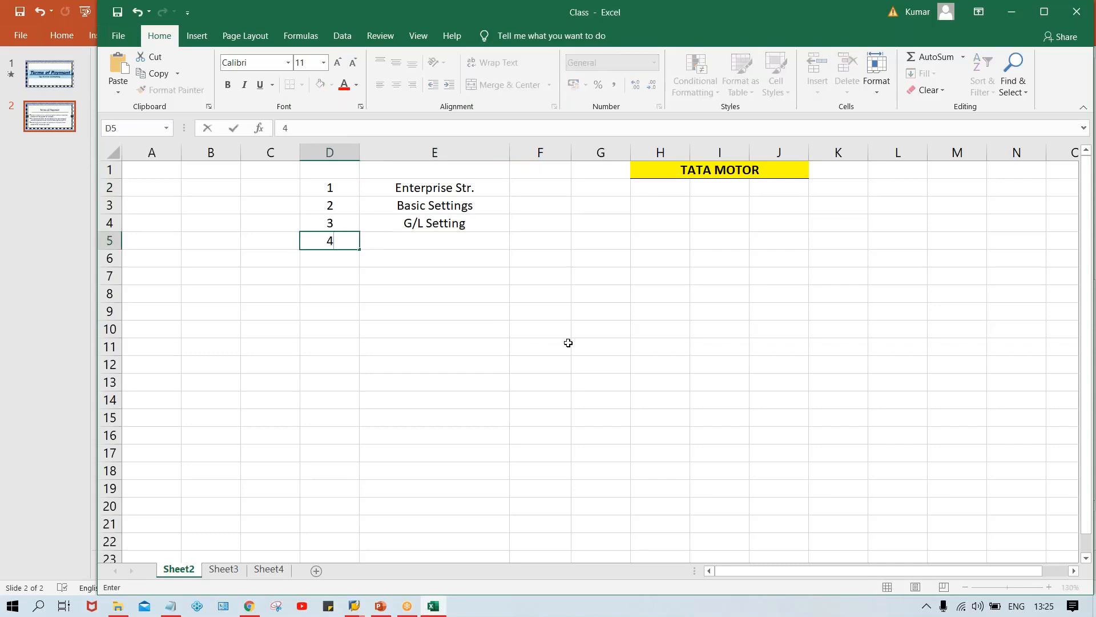
type("/5")
key("Tab")
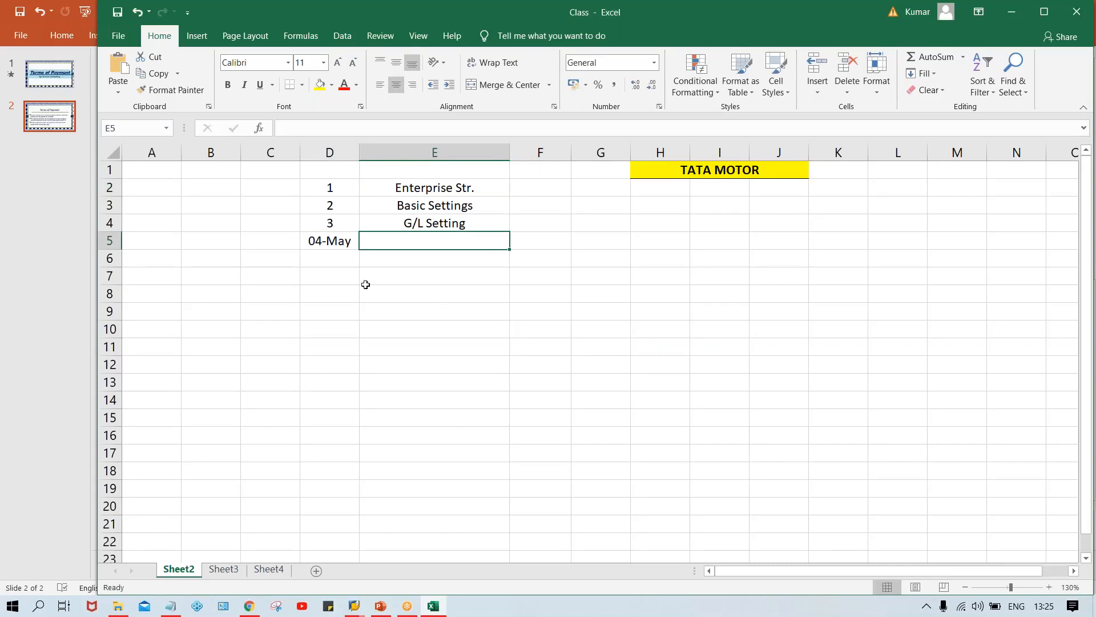
- Replace the content of cell D5 with 4/5 entered as text
left_click(331, 241)
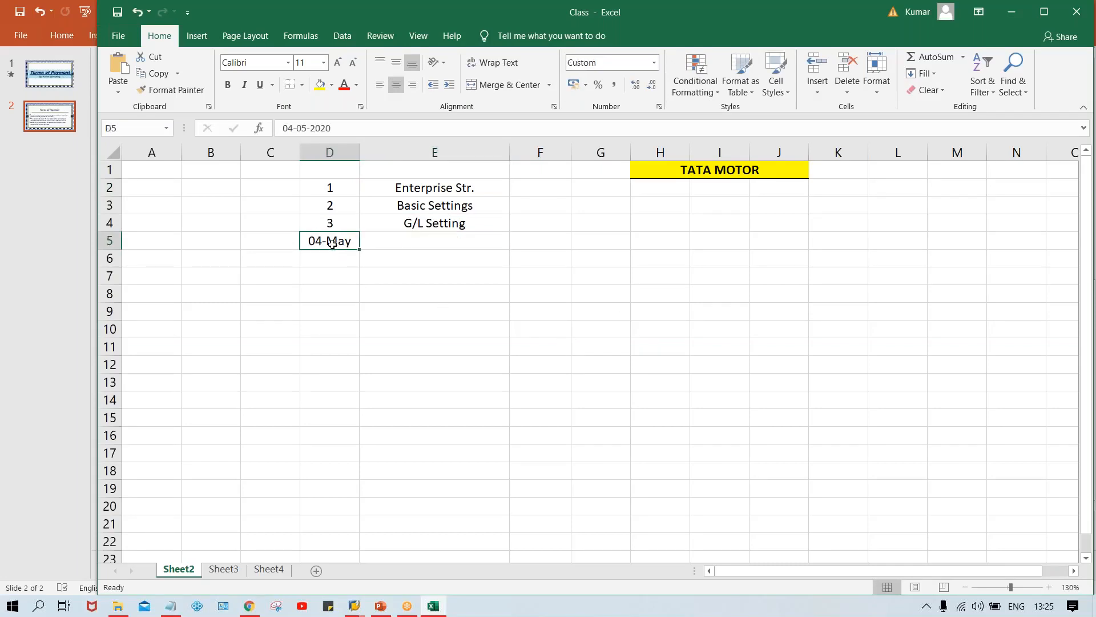
type("'4")
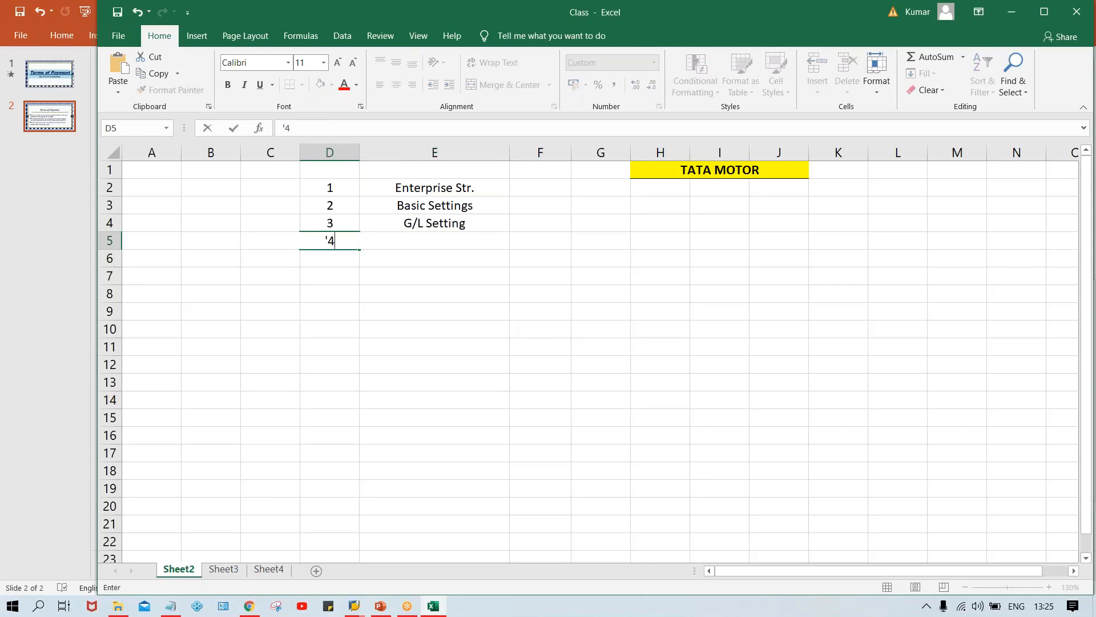
type("/5")
key("Tab")
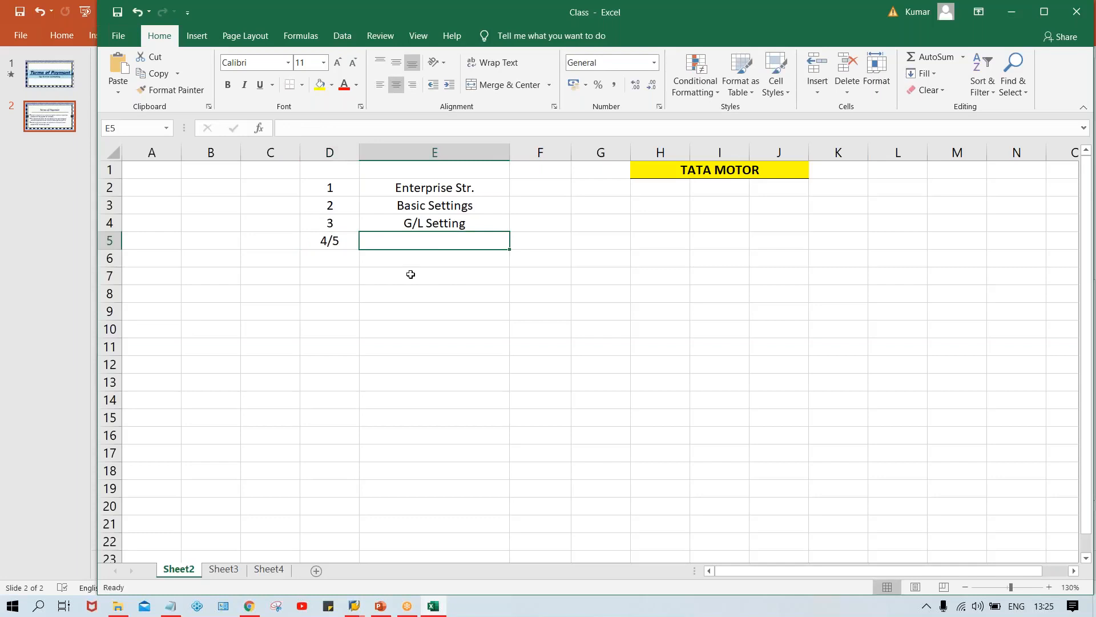
- Enter "AP/AR or AR/AP" in cell E5 beside the number 4/5
type("A")
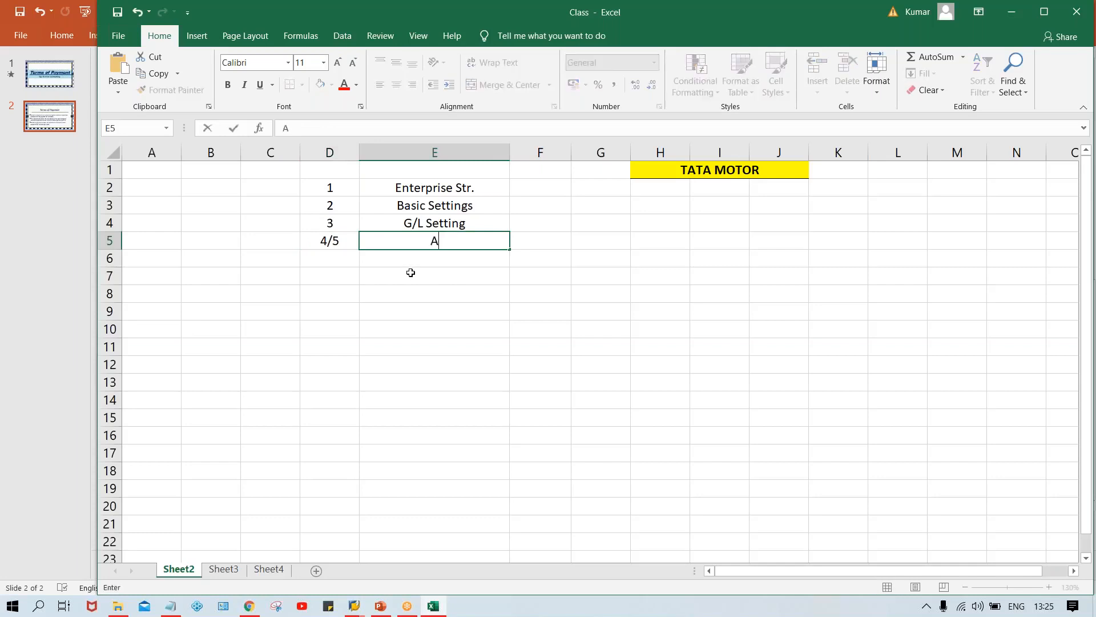
type("P/AR or AR")
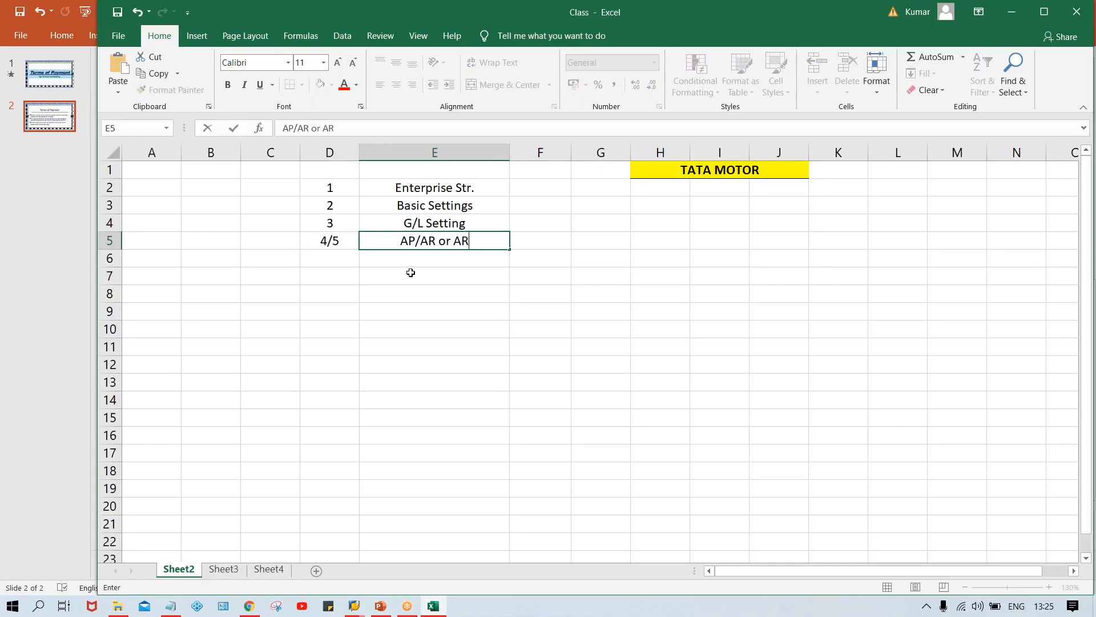
type("?")
key("BackSpace")
type("/AP")
key("Return")
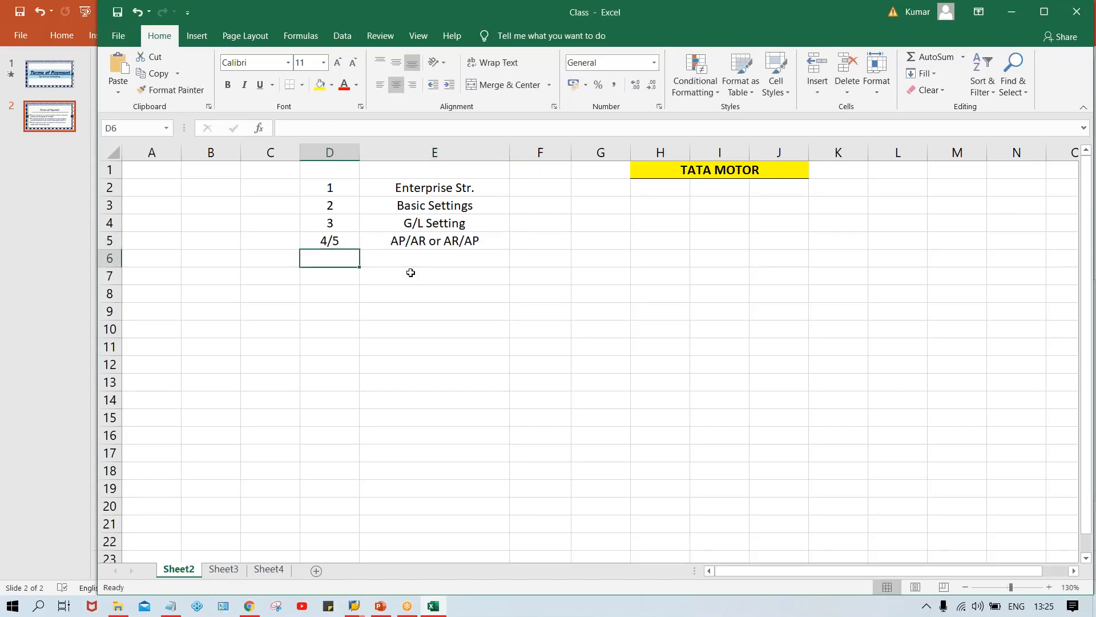
- Add a list row numbered 6 in cell D6 with "Asset Management" in cell E6
left_click(401, 242)
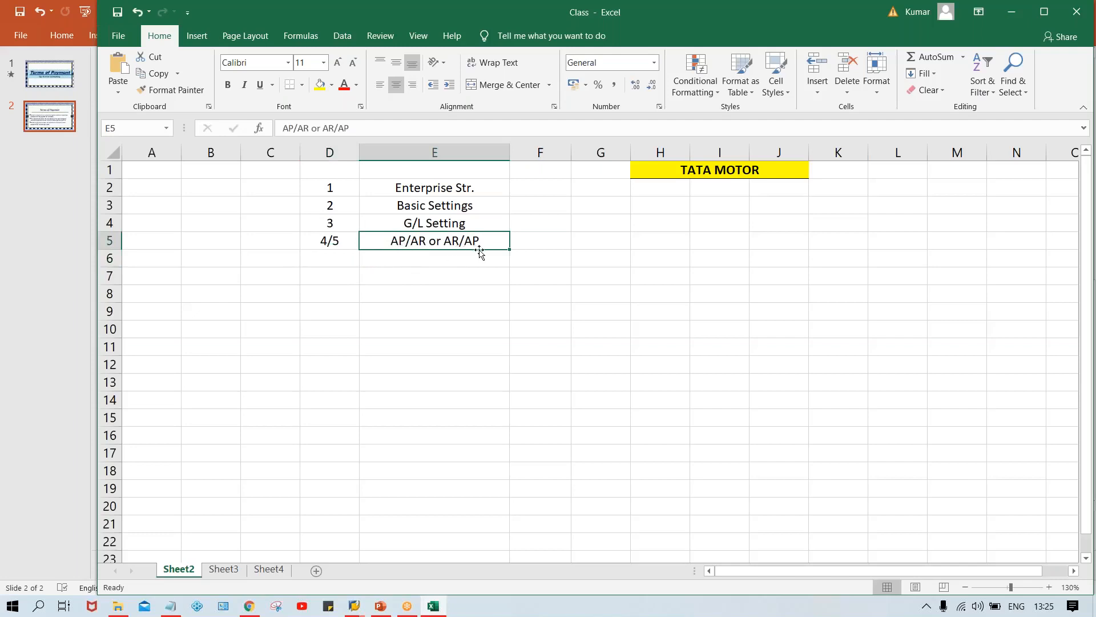
left_click(331, 256)
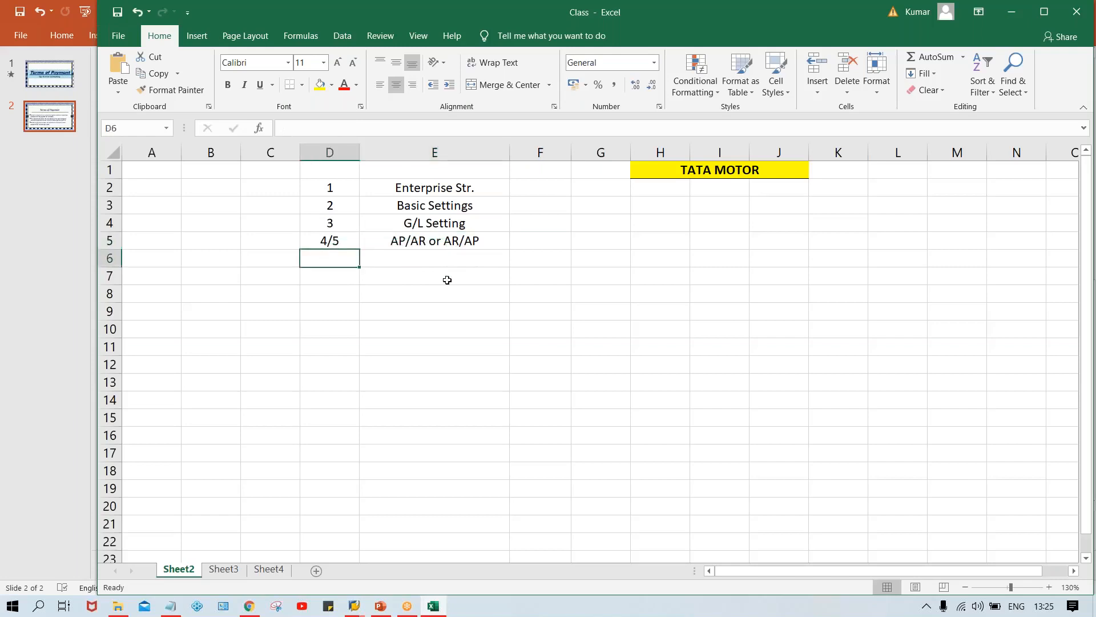
type("6")
key("Tab")
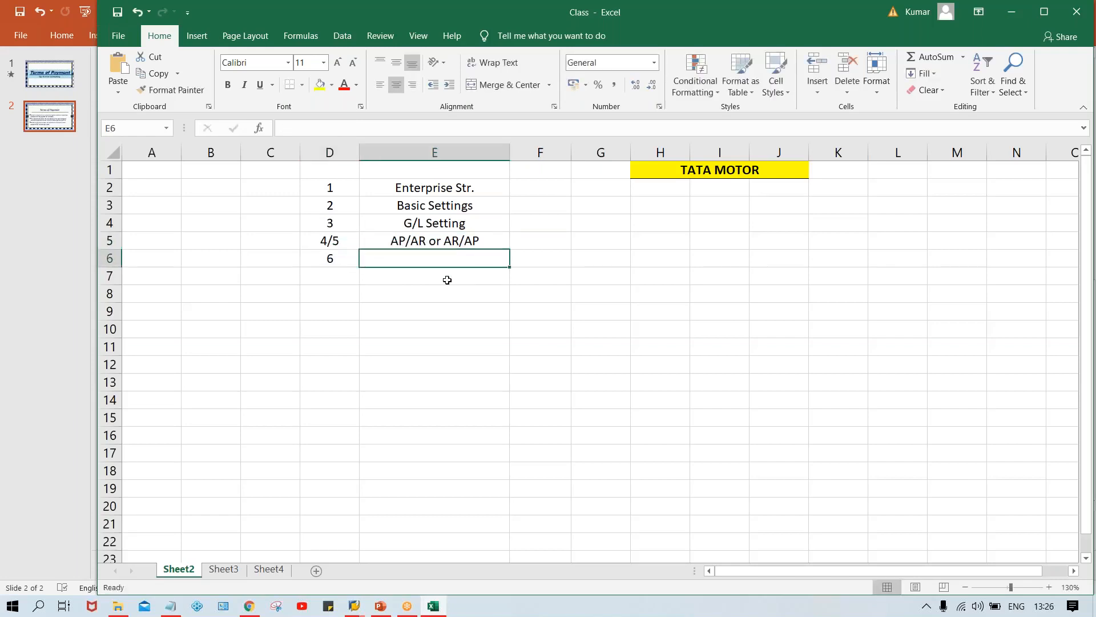
type("Asset")
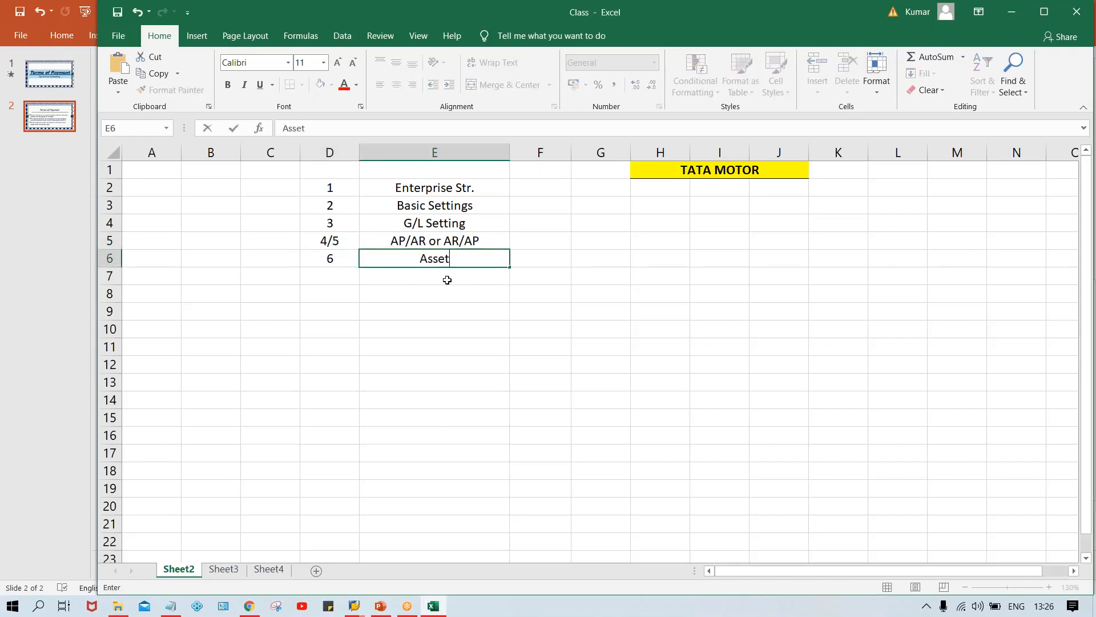
type(" Management")
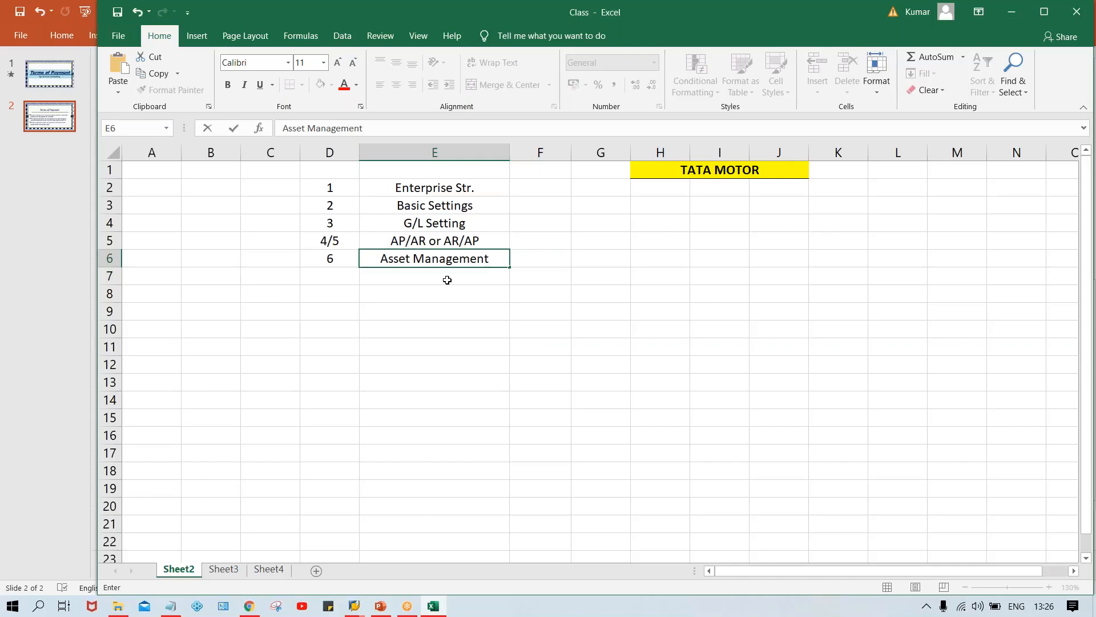
left_click(442, 243)
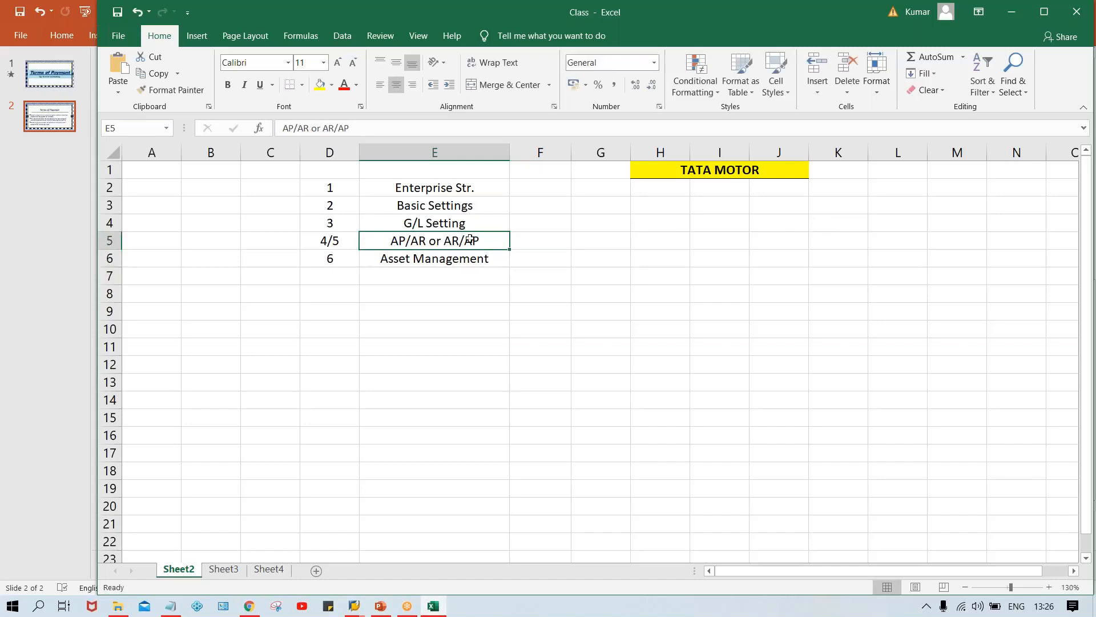
left_click(523, 245)
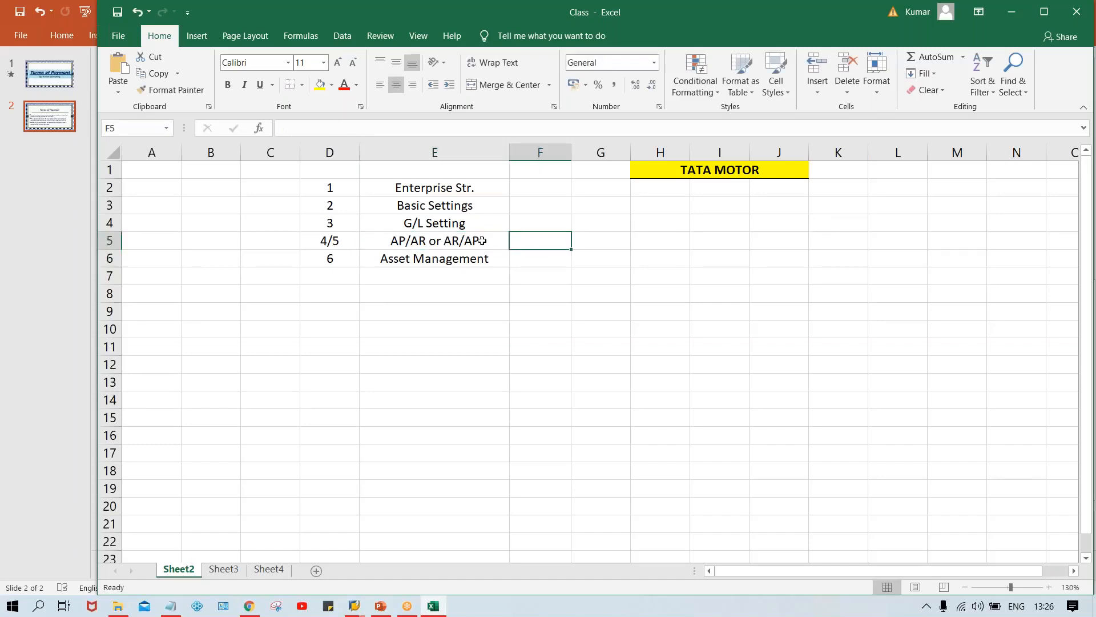
left_click(450, 238)
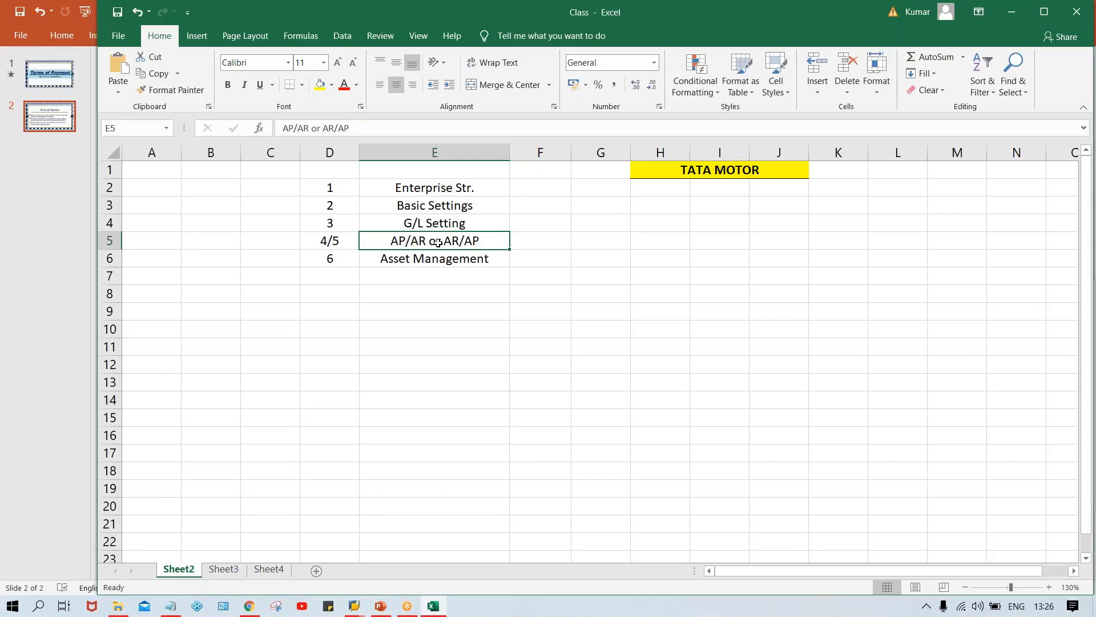
left_click_drag(429, 188, 440, 219)
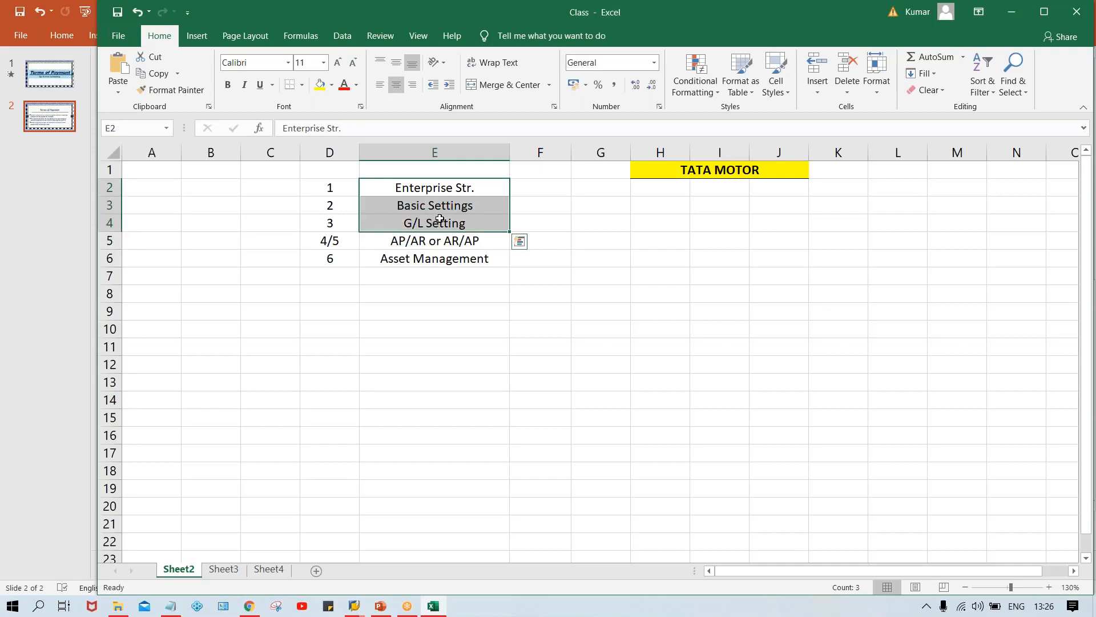
left_click(473, 238)
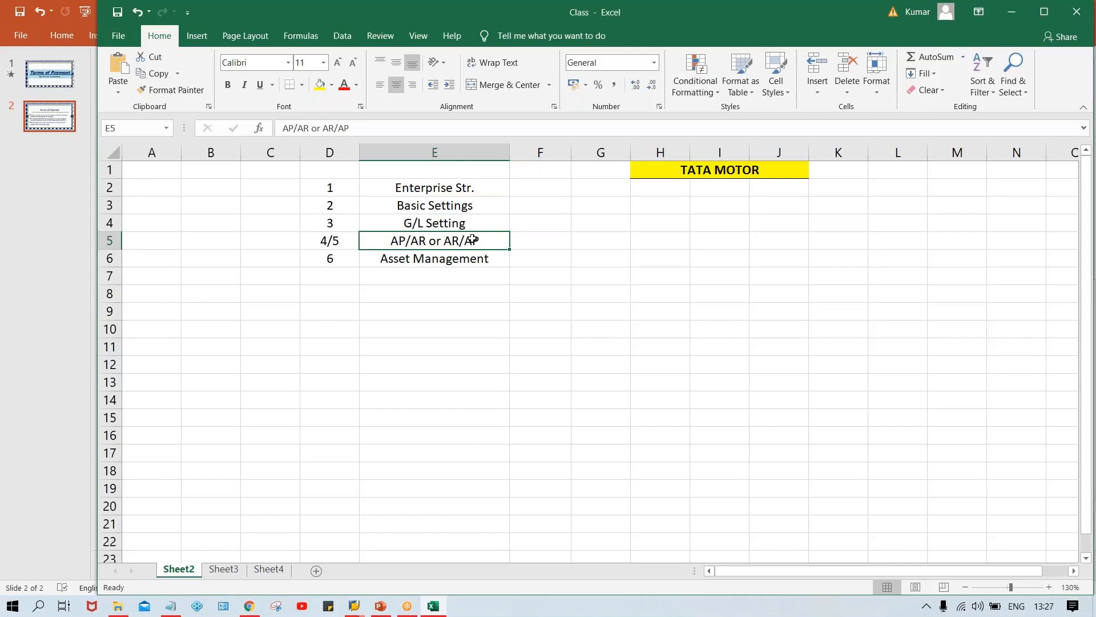
left_click(575, 253)
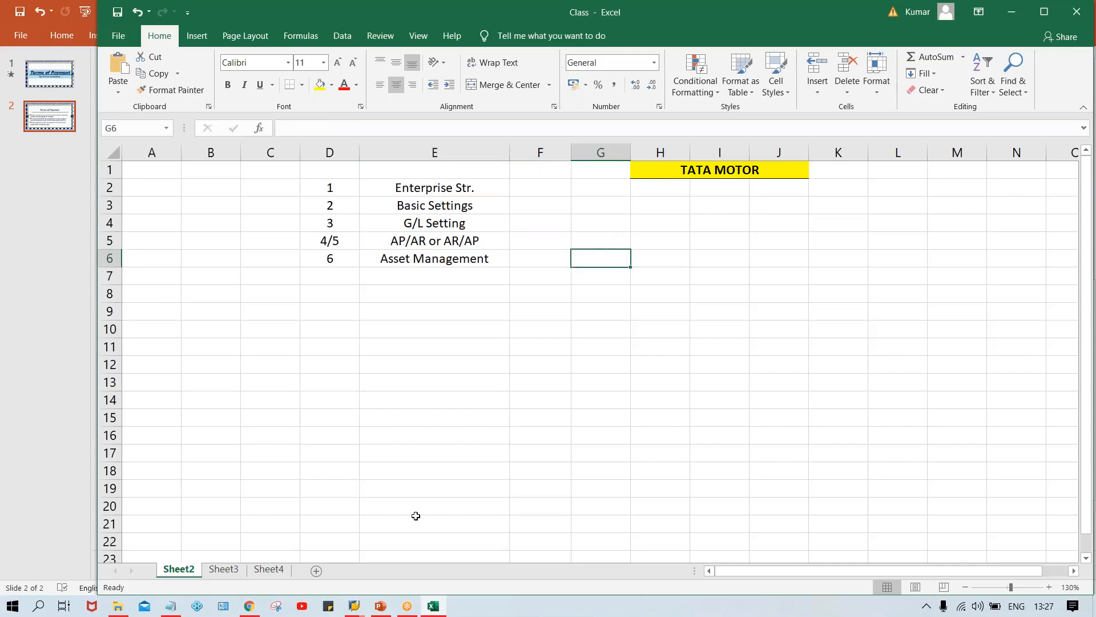
- Switch to PowerPoint to view the Terms of Payment slide and return to the Excel workbook
left_click(380, 606)
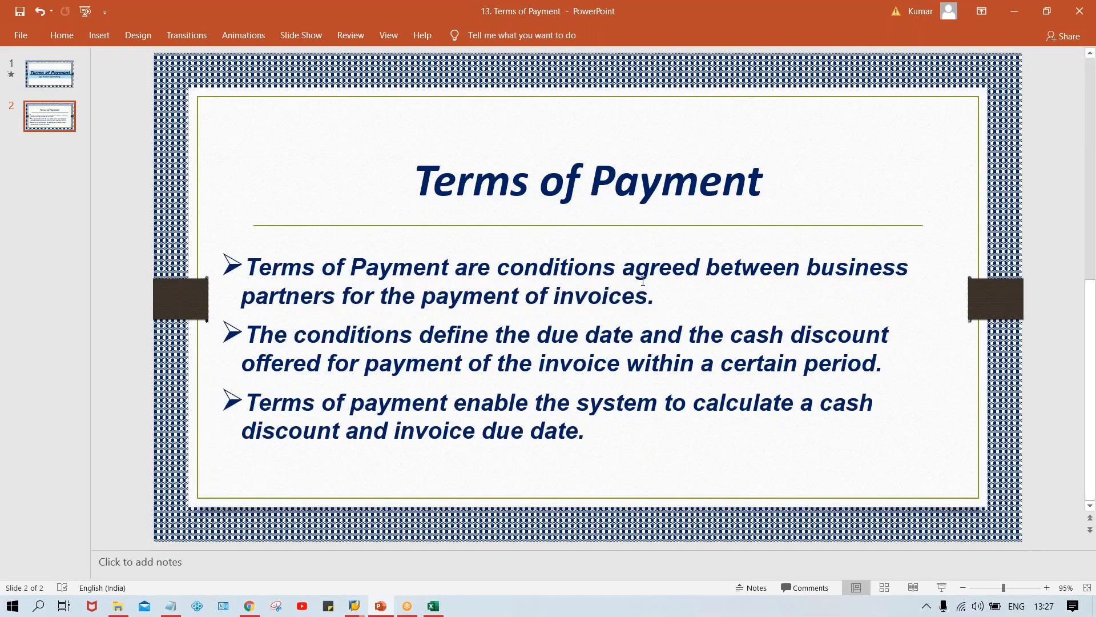
left_click(434, 606)
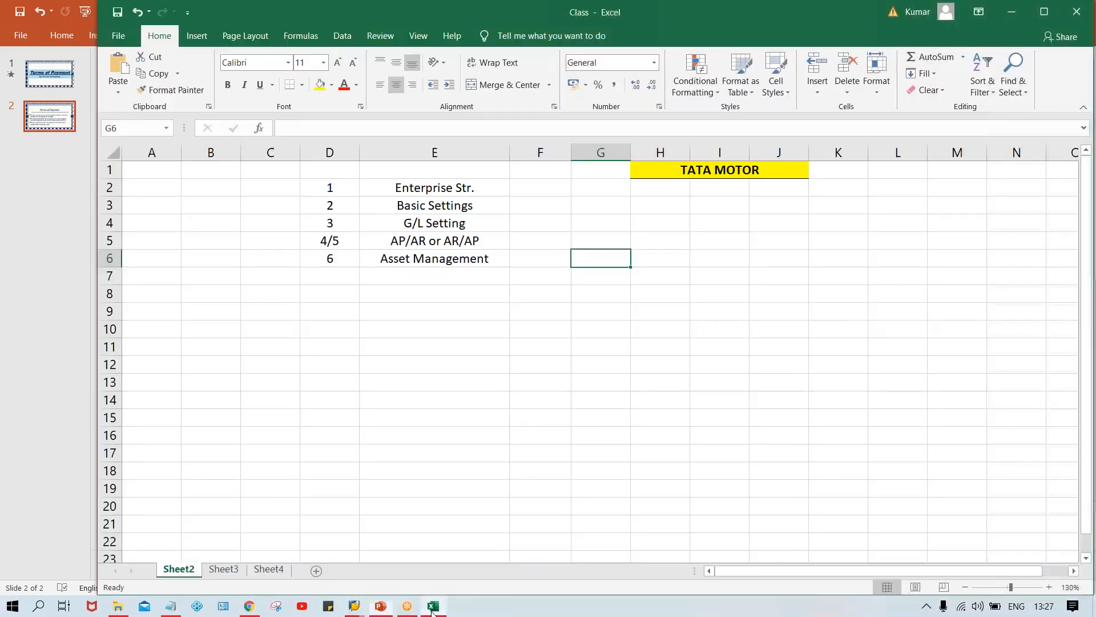
- Enter the amounts 4000, 5000, 6000, 3000, 4000 and 2000 down cells G4 to G9
left_click(592, 220)
type("4000")
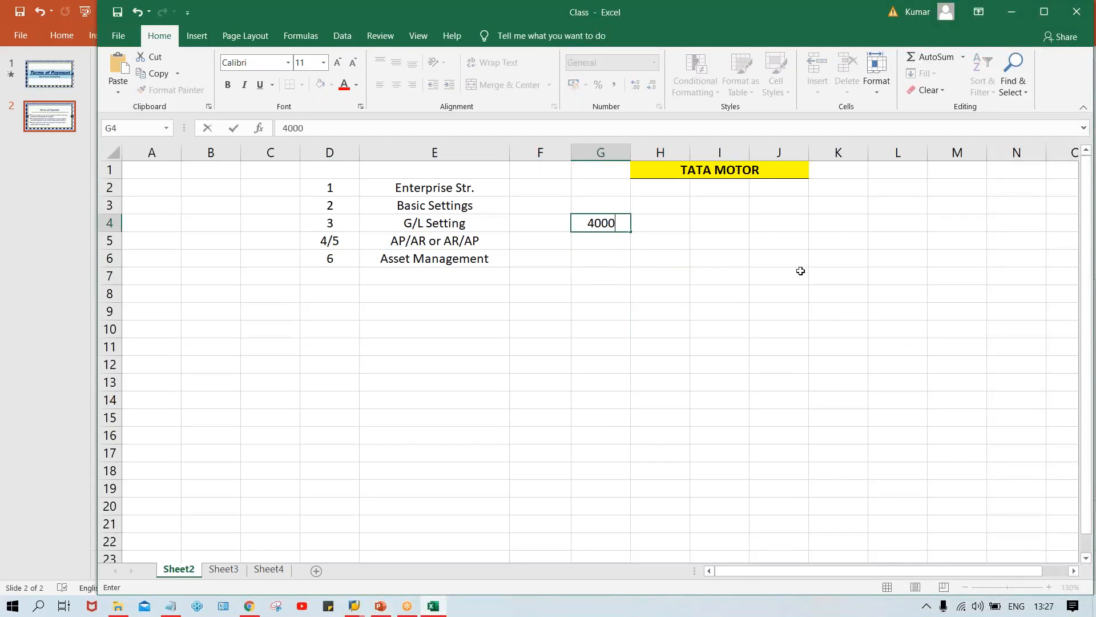
key("Return")
type("5000")
key("Return")
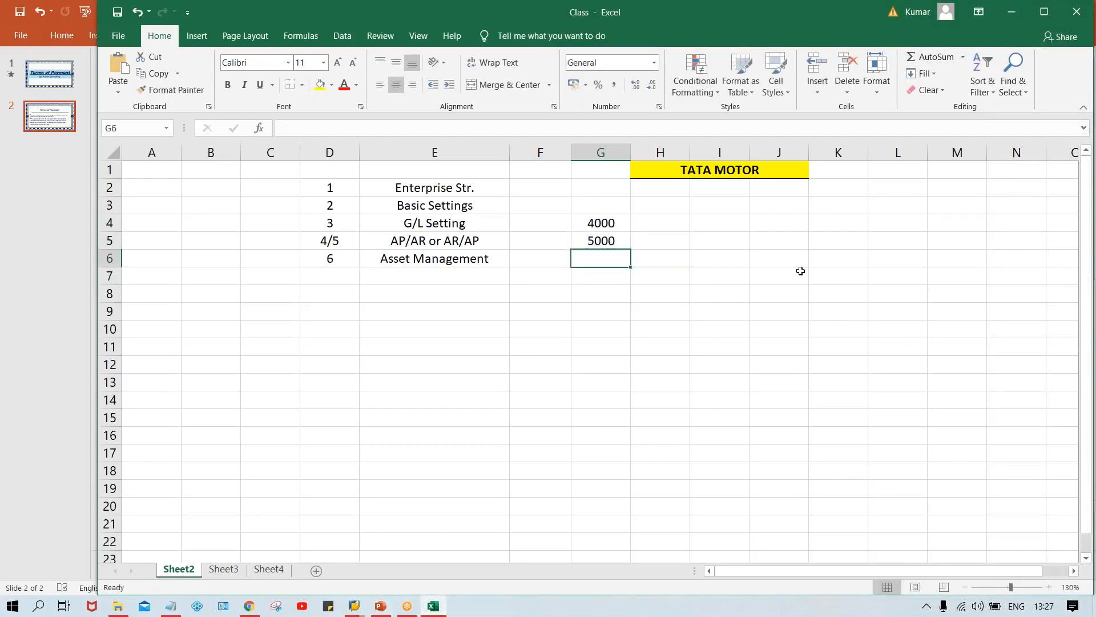
type("6000")
key("Return")
type("3000")
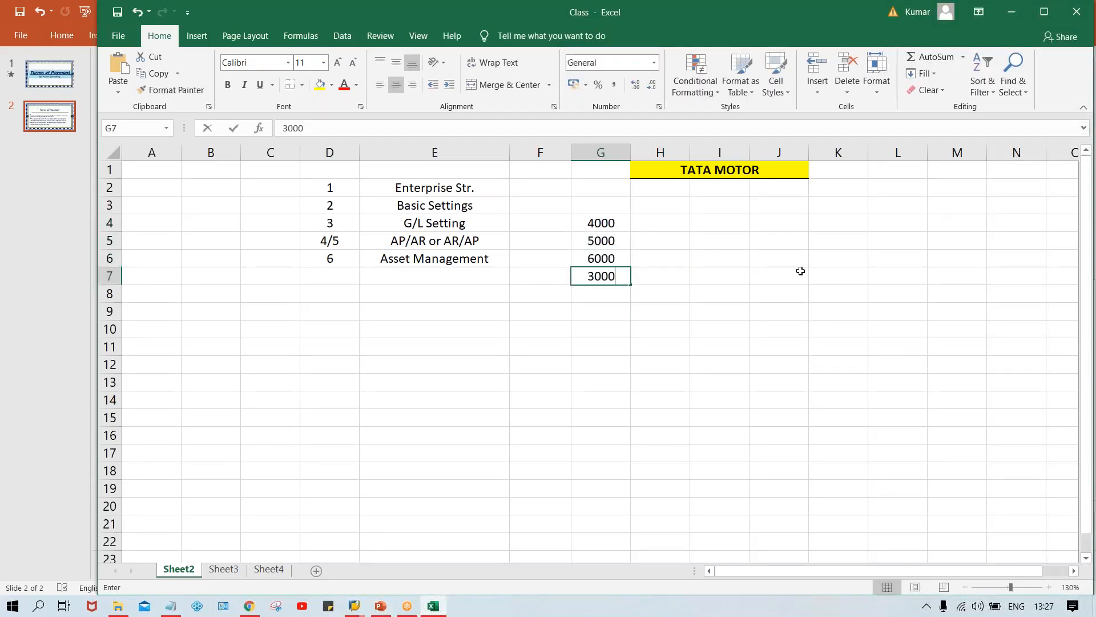
key("Return")
type("4000")
key("Return")
type("2000")
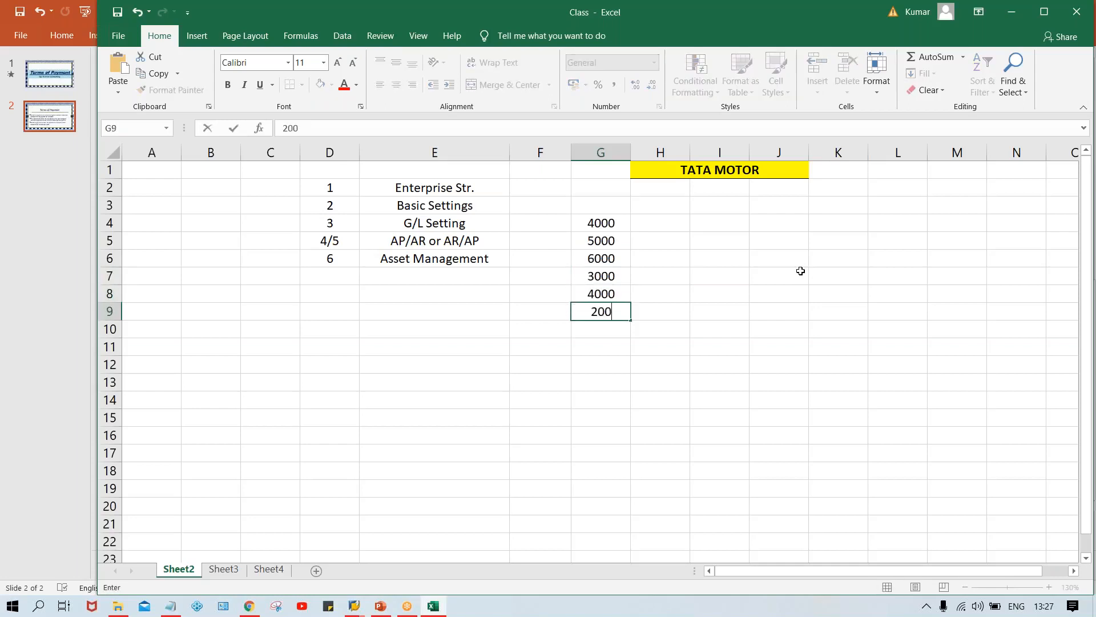
key("Return")
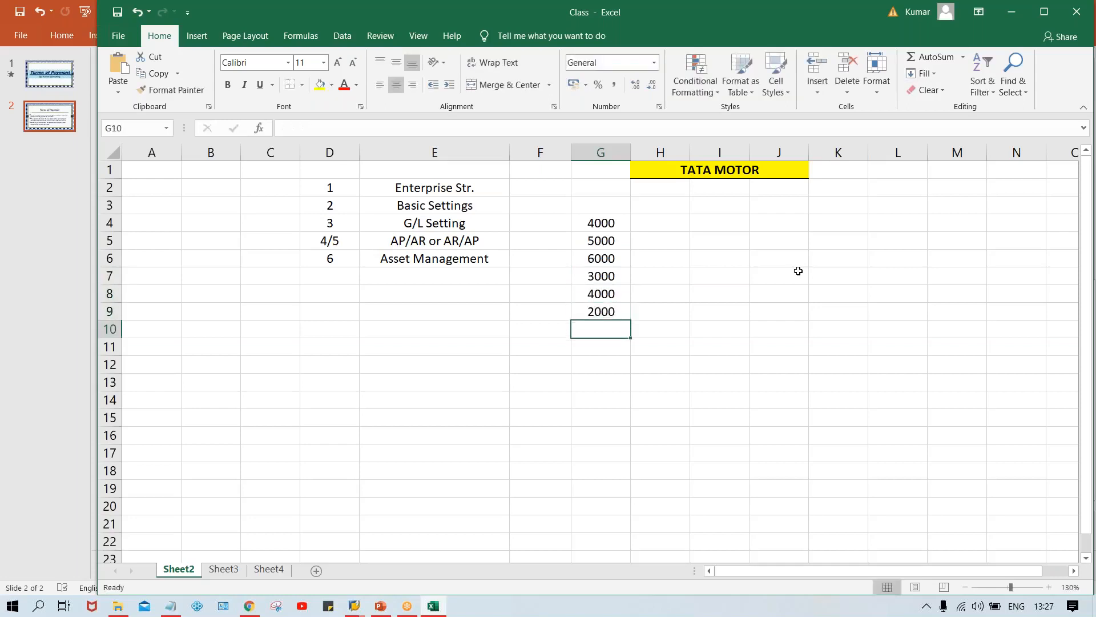
- Enter the lowercase labels a to f down cells F4 to F9 beside the amounts
left_click(542, 216)
type("a")
key("Return")
type("b")
key("Return")
type("c")
key("Return")
type("d")
key("Return")
type("e")
key("Return")
type("f")
key("Return")
- Fill cells F4 to F9 with the capital letters A, B, C, D, E and F as labels for the amounts
left_click(540, 223)
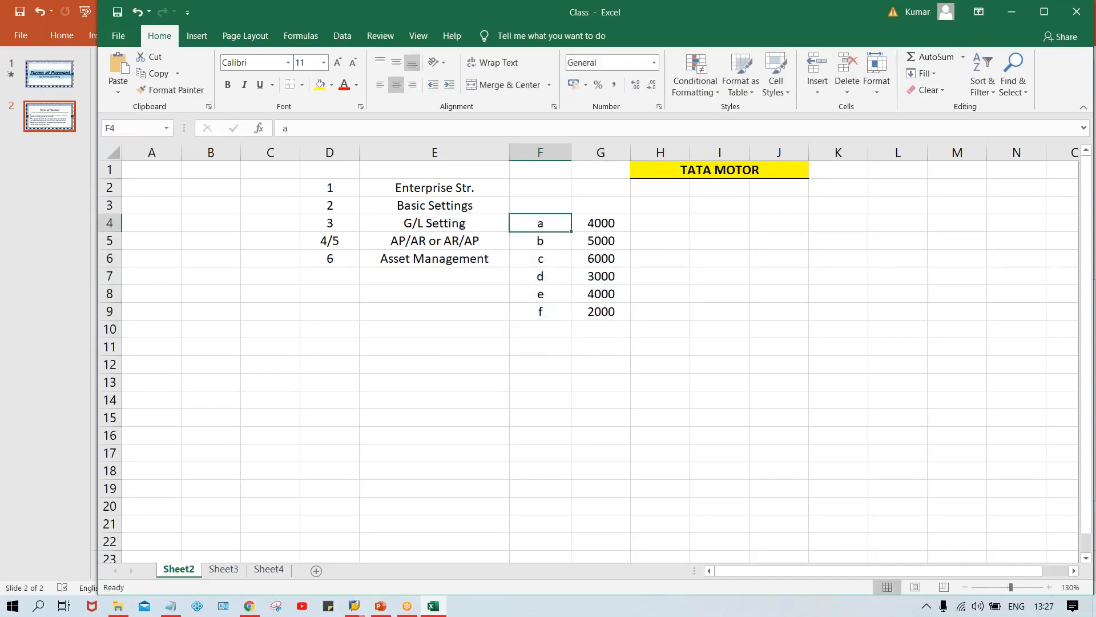
key("Caps_Lock")
type("A")
key("Return")
type("B")
key("Return")
type("C")
key("Return")
type("D")
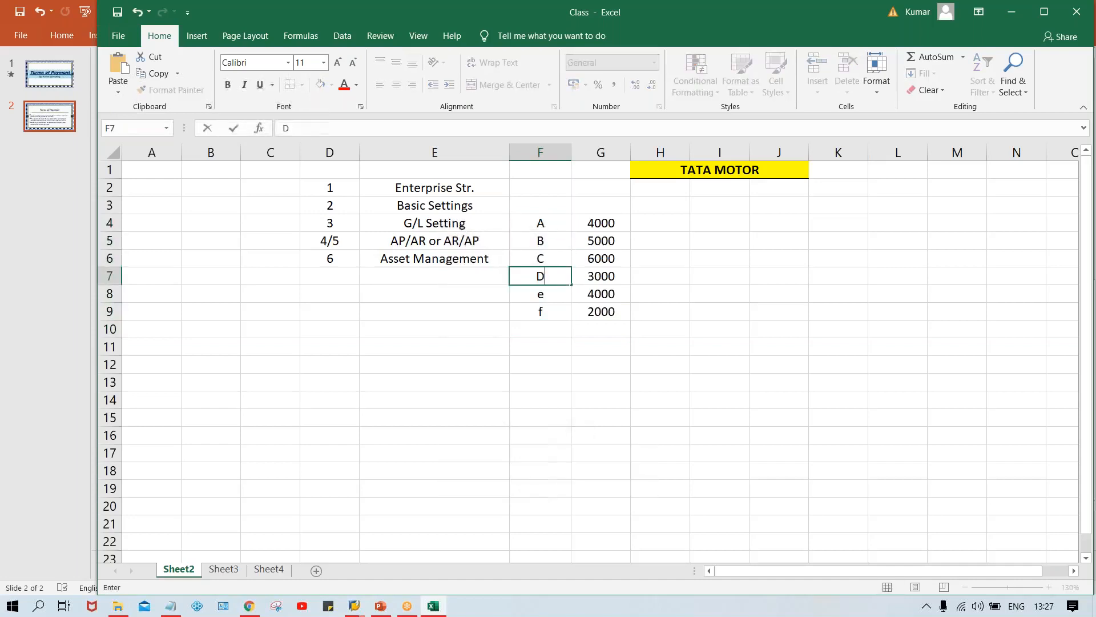
key("Return")
type("E")
key("Return")
type("F")
key("Return")
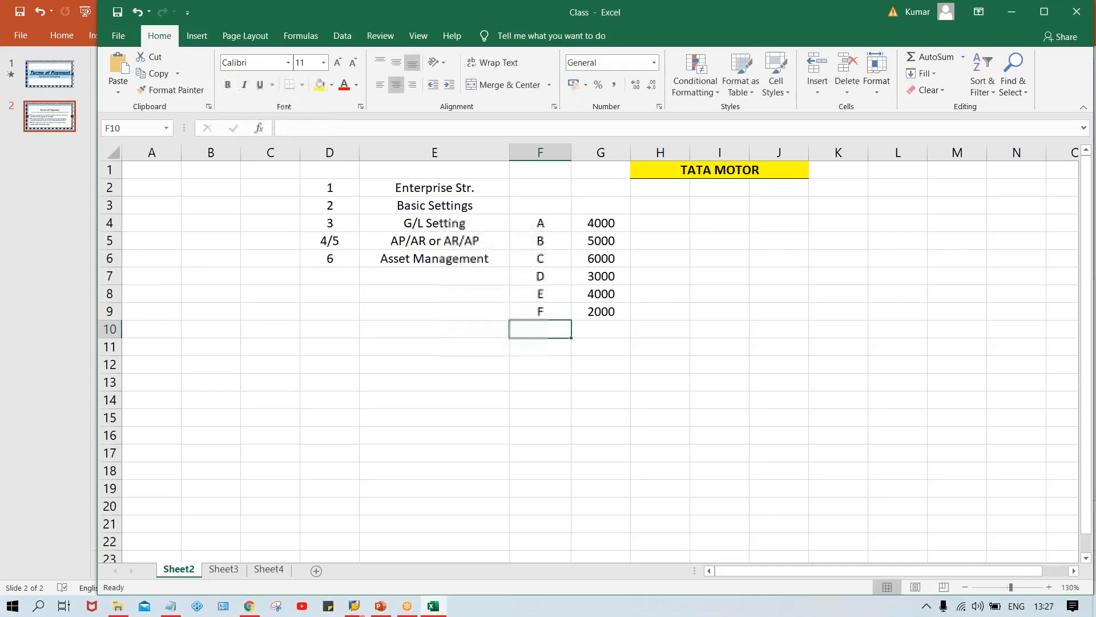
left_click(593, 224)
left_click(545, 224)
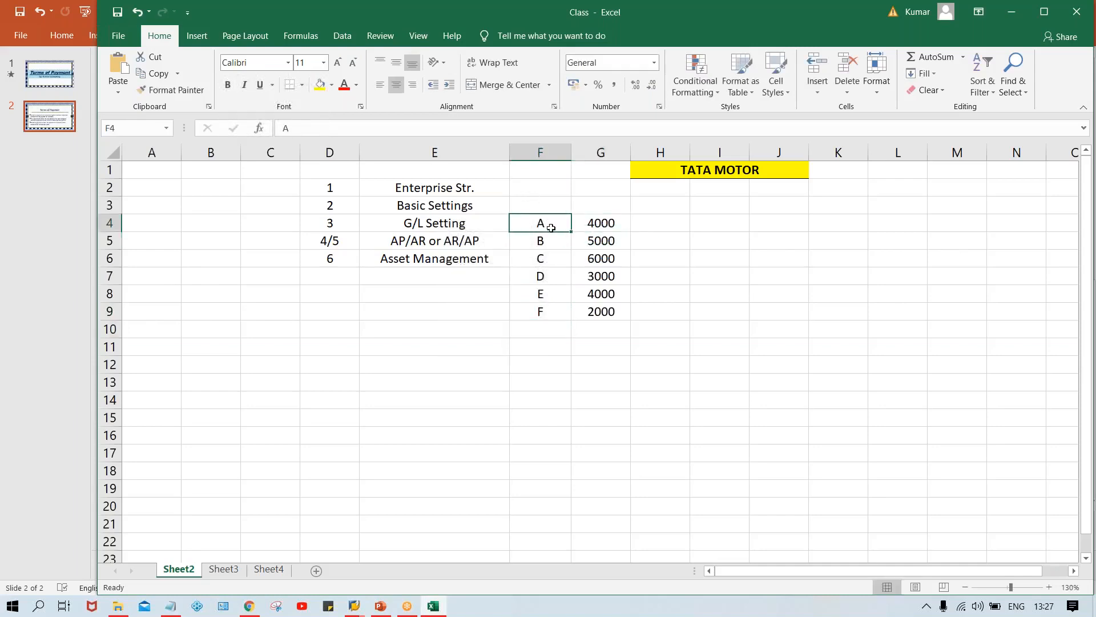
left_click(604, 227)
left_click(557, 221)
left_click(605, 235)
left_click(538, 246)
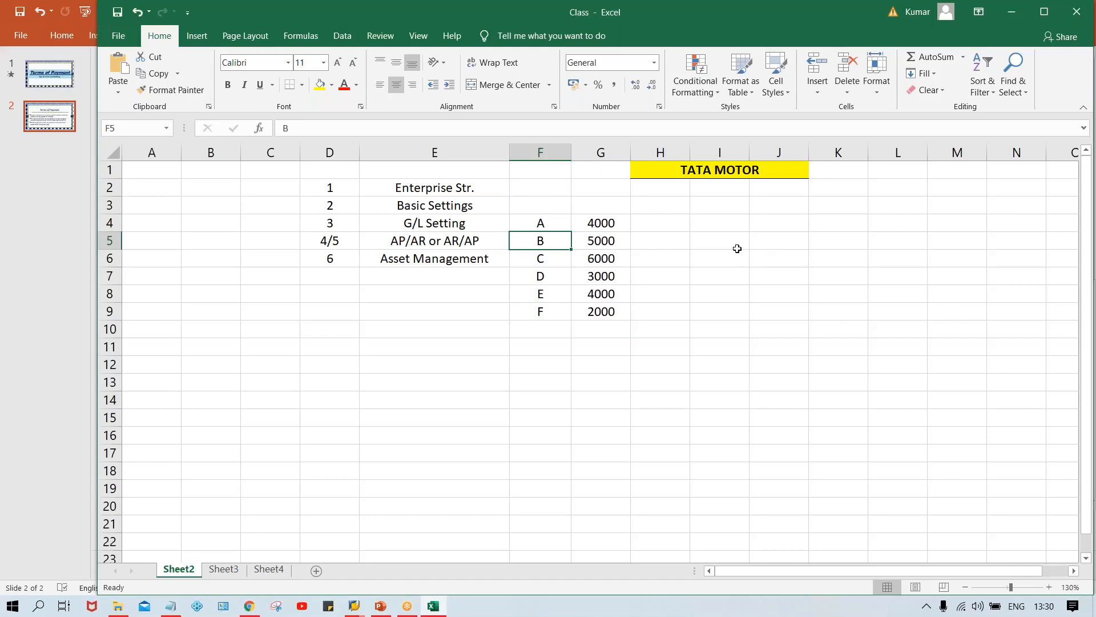
- Enter "45 DYS" in cell H4 beside amount A and copy it down to cell H5
left_click(668, 221)
type("4")
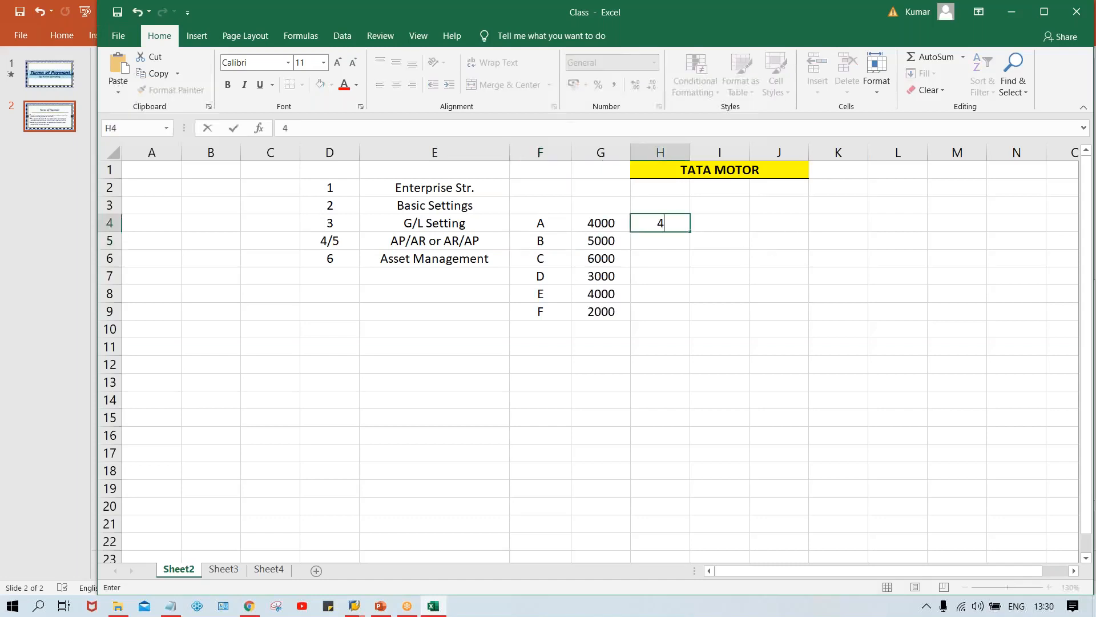
type("5 DAYS")
key("Return")
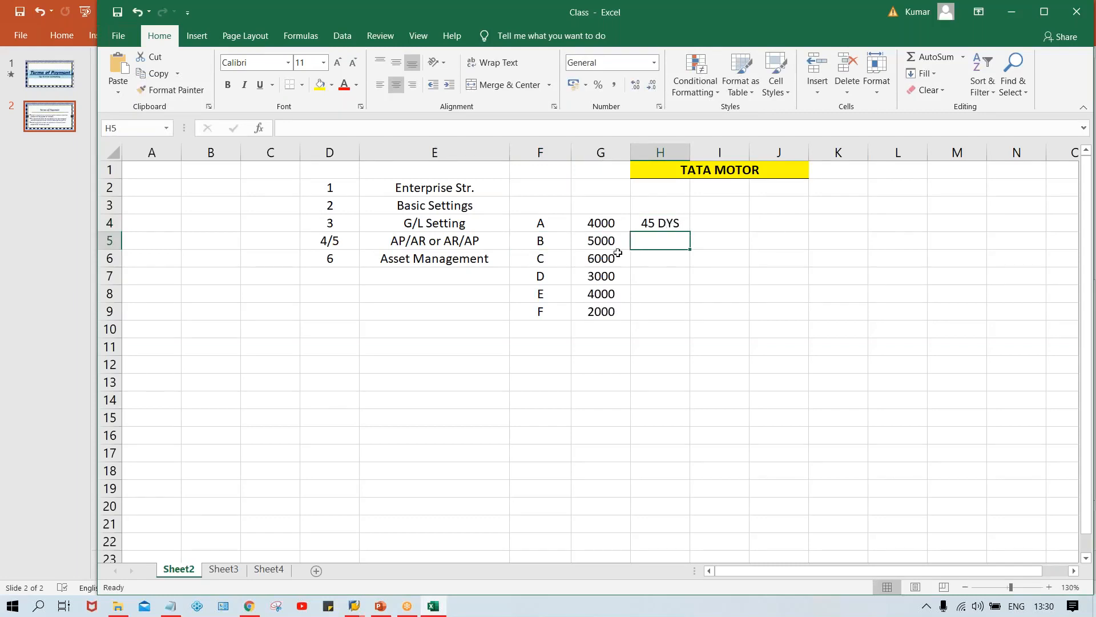
left_click(668, 223)
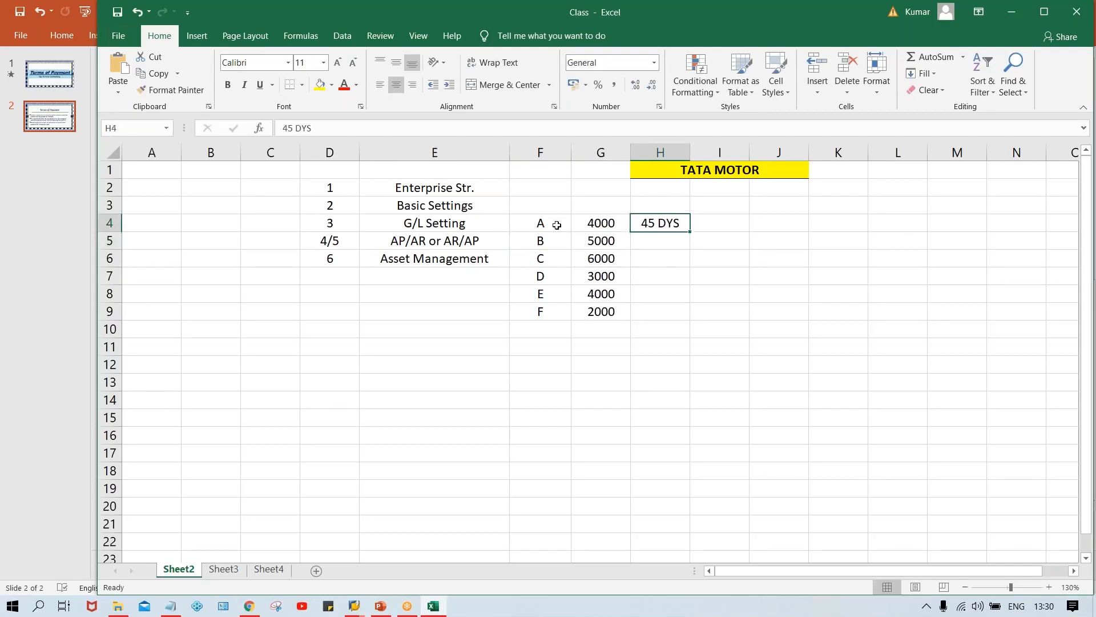
left_click(664, 242)
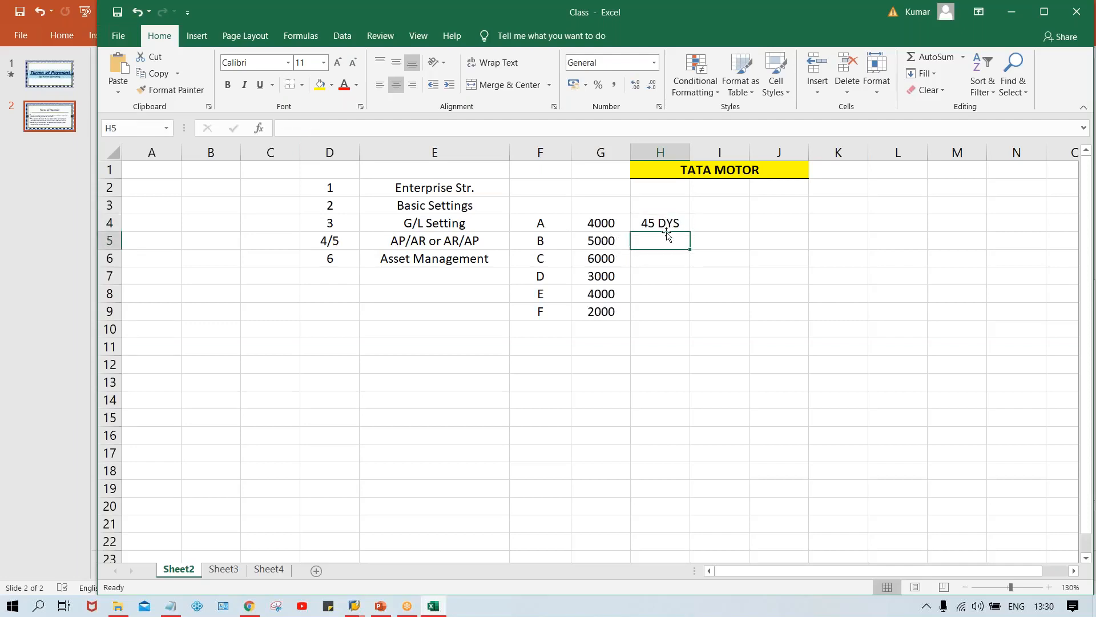
key("ctrl+d")
key("ctrl+Down")
key("Left")
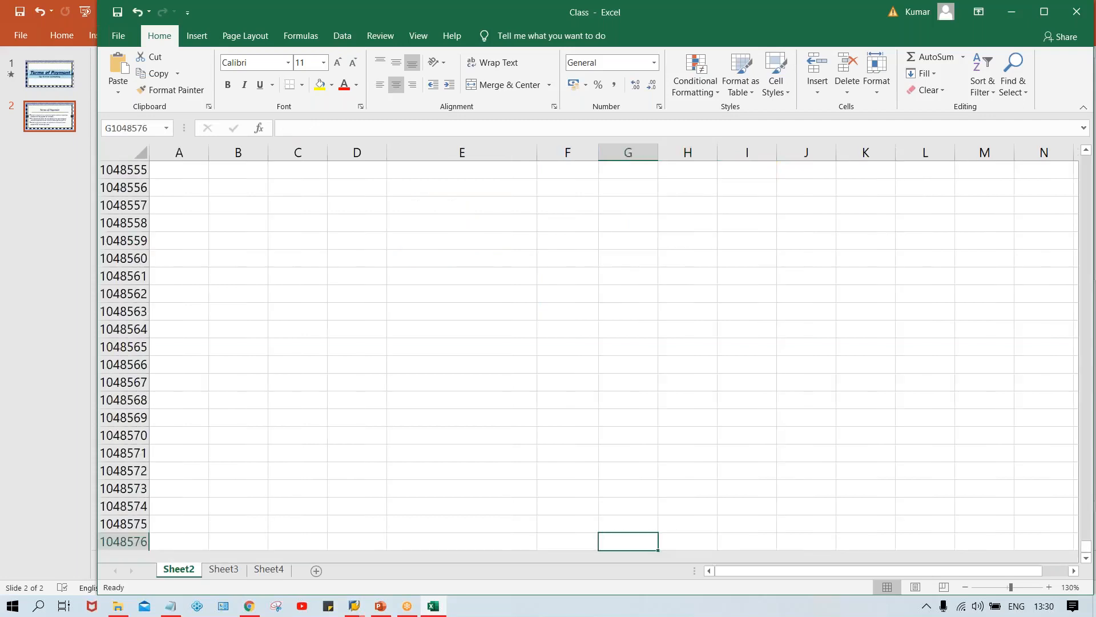
key("Left")
key("Left")
key("Left")
key("Left")
key("Left")
left_click(359, 240)
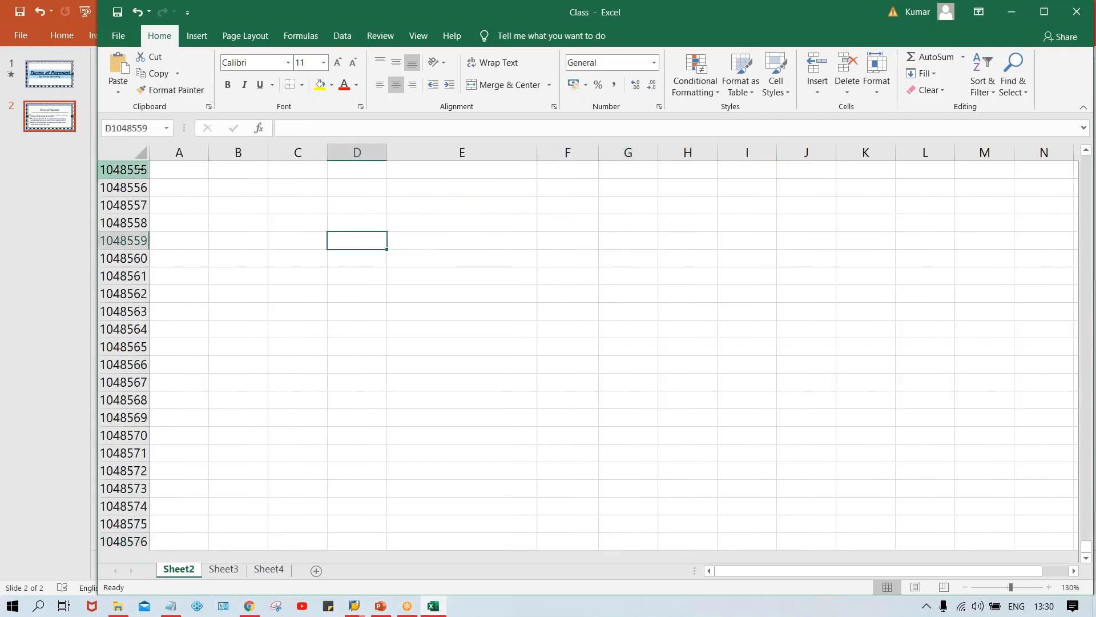
left_click(180, 171)
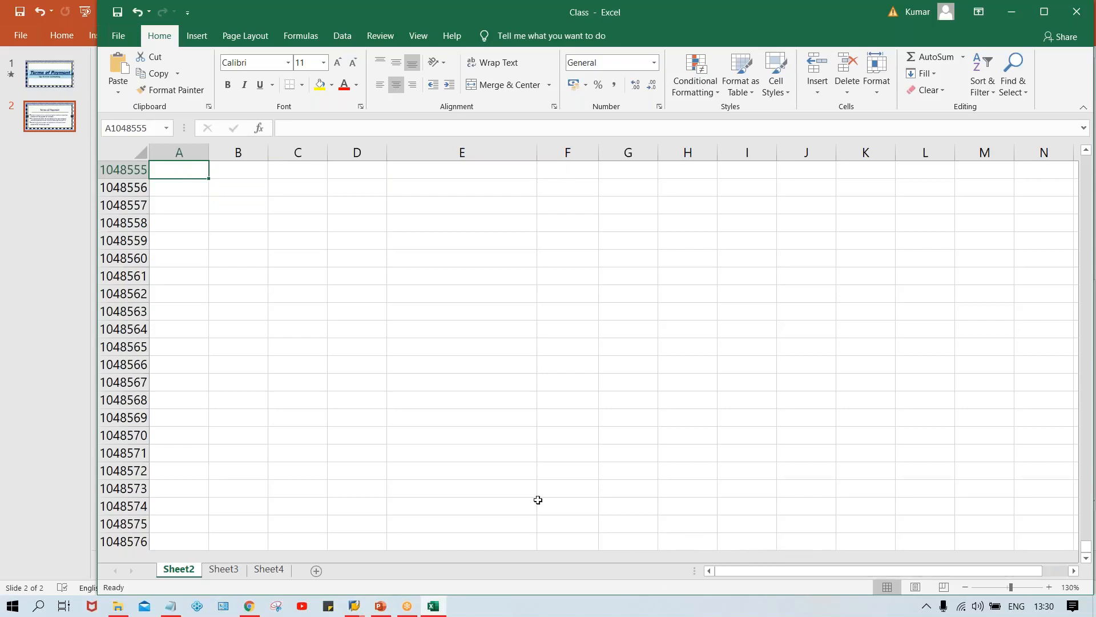
left_click(464, 471)
left_click_drag(1090, 553, 1077, 149)
left_click(339, 318)
left_click(514, 258)
left_click(704, 306)
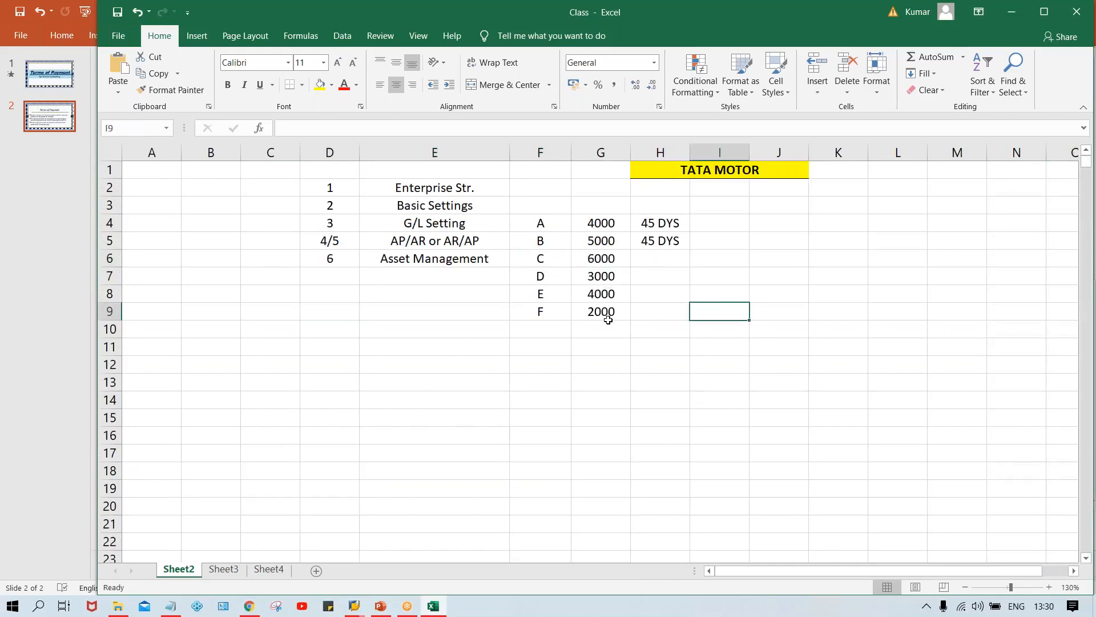
- Enter "30 DYS" in cell H6 beside amount C and copy it down to cell H7
left_click(677, 274)
left_click(658, 258)
type("30 DYS")
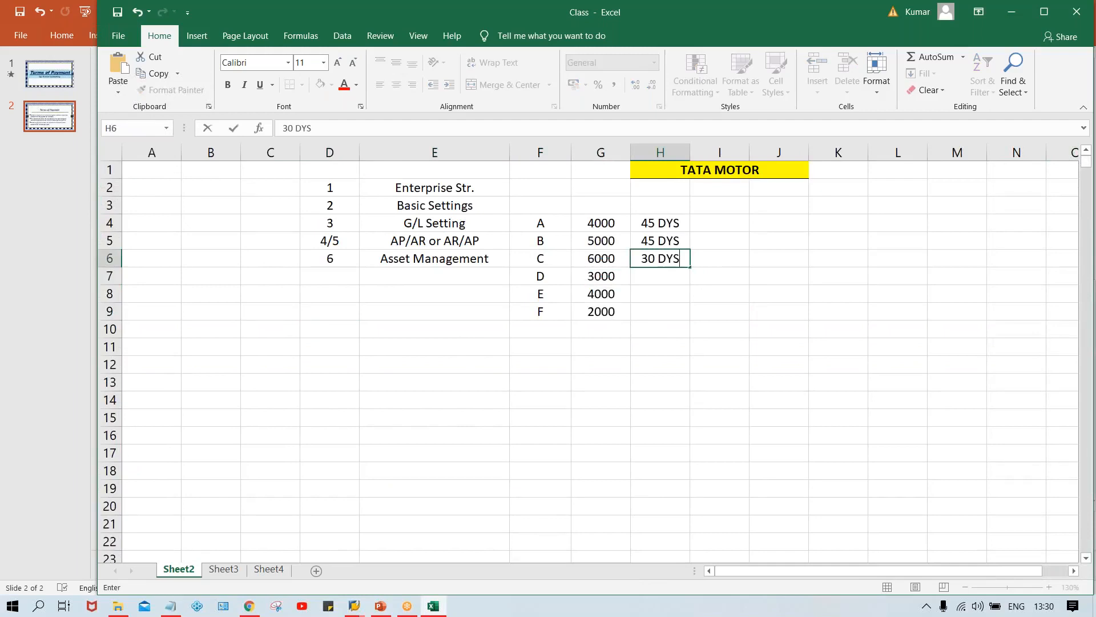
key("Return")
key("ctrl+d")
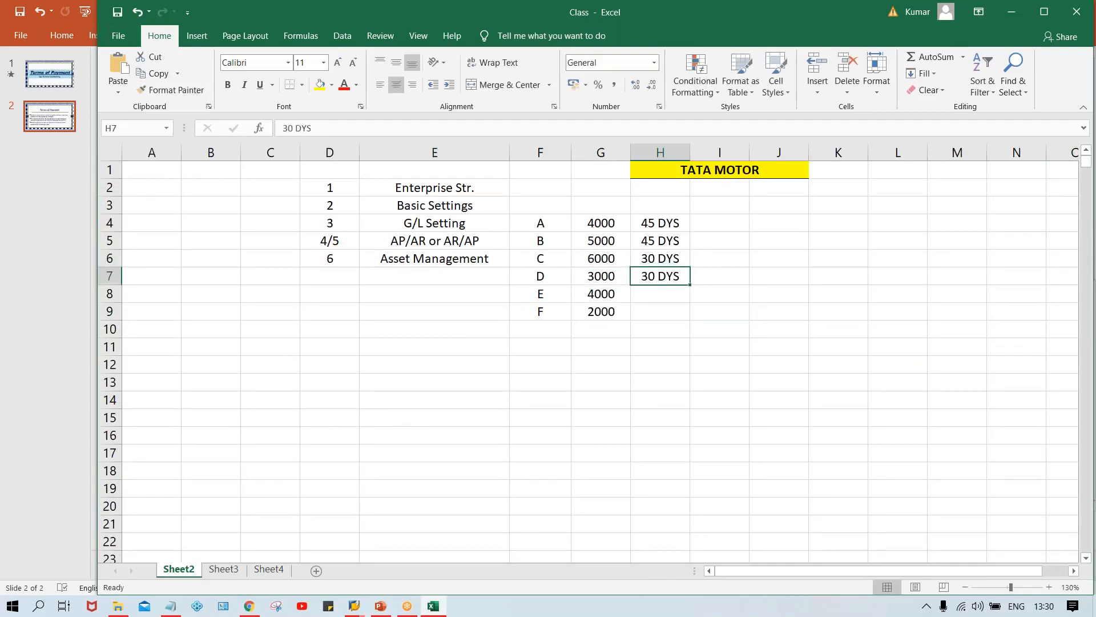
- Enter "60 DYS" in cell H8 beside amount E and copy it down to cell H9
key("Down")
type("60 ")
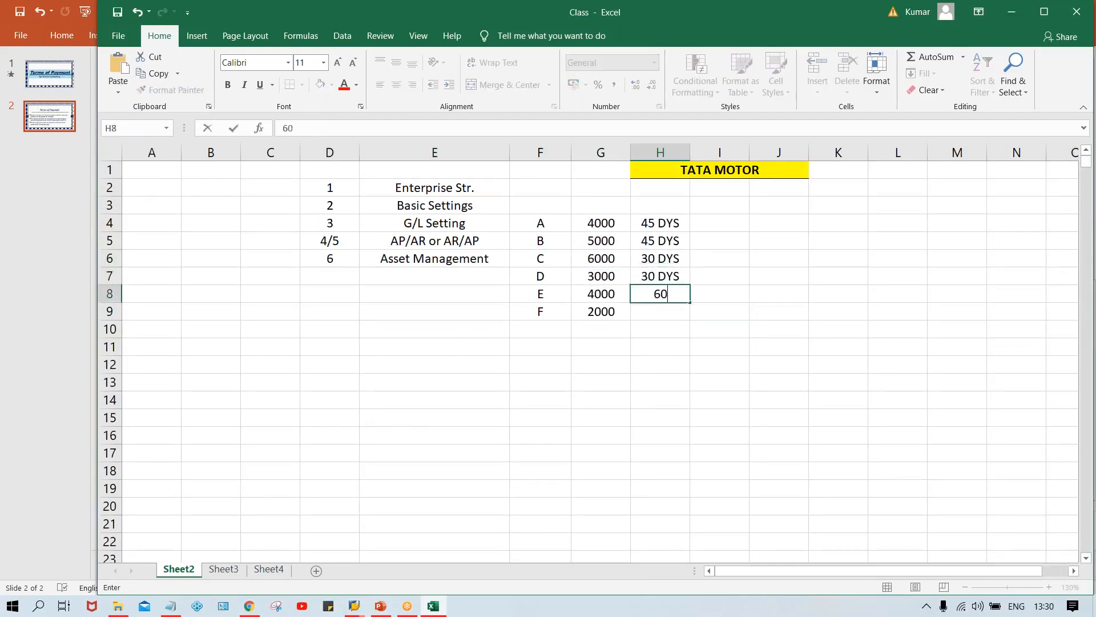
type("DYS")
key("Return")
key("ctrl+d")
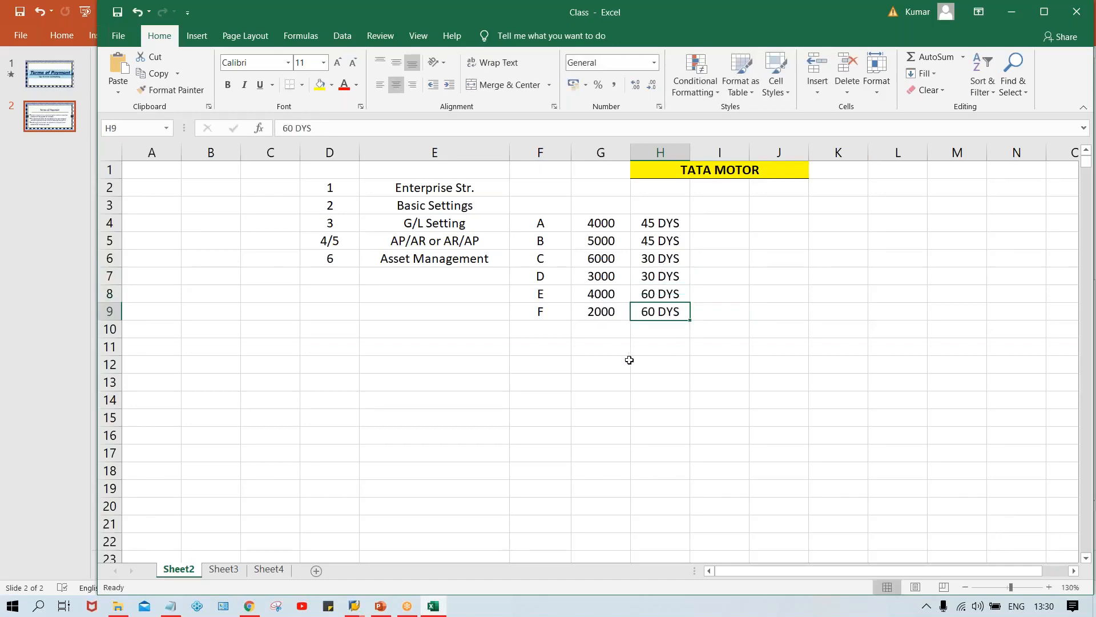
left_click_drag(632, 360, 629, 360)
left_click(600, 335)
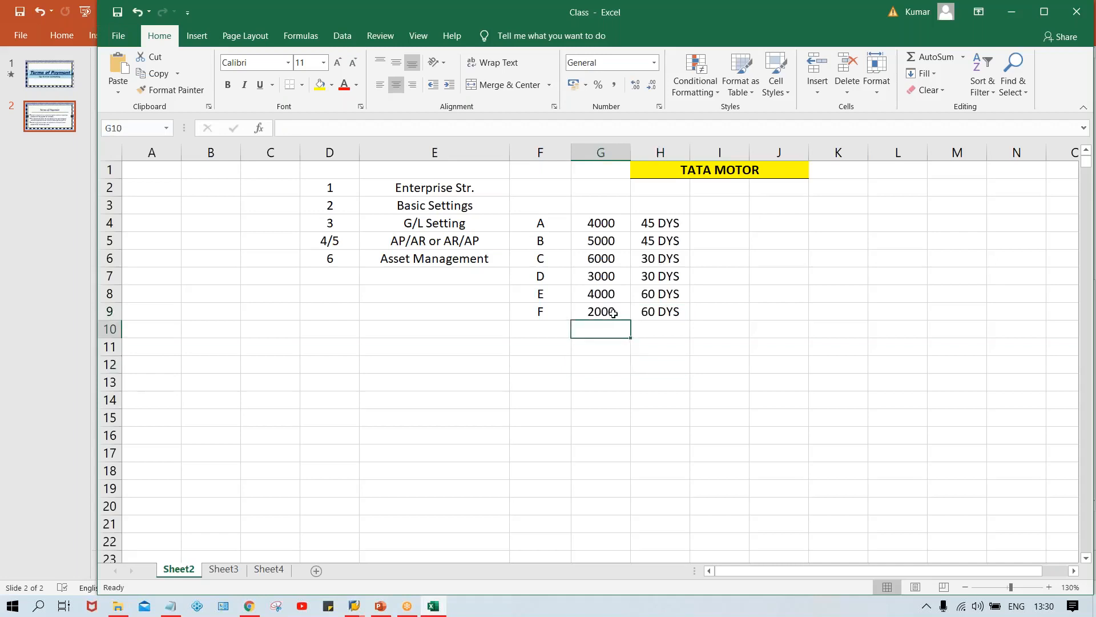
left_click(584, 230)
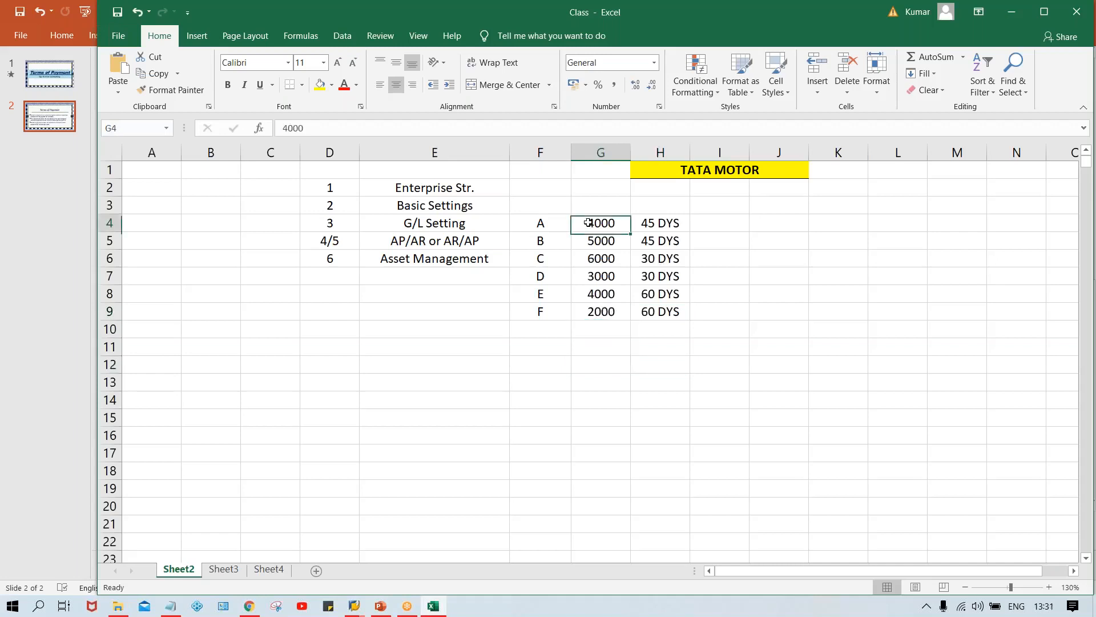
left_click(603, 263)
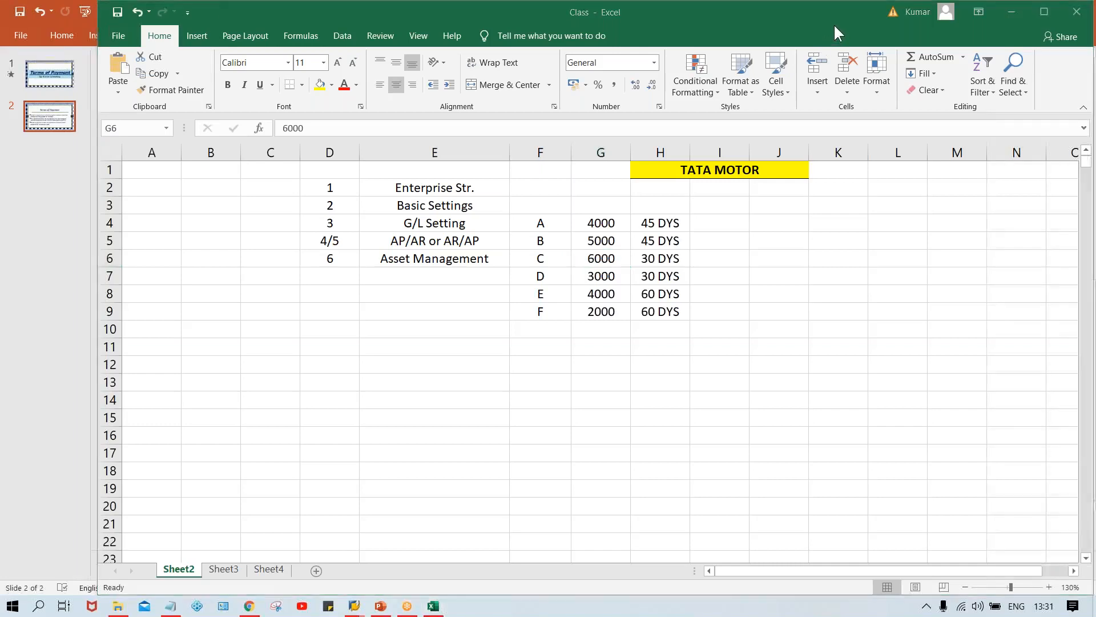
left_click(693, 342)
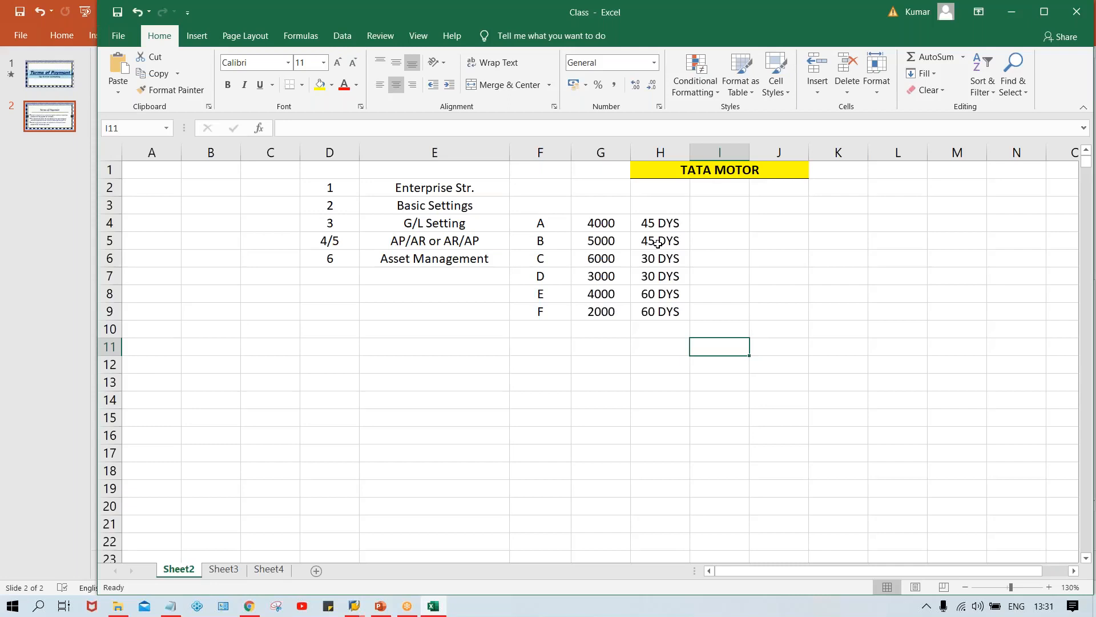
left_click(599, 225)
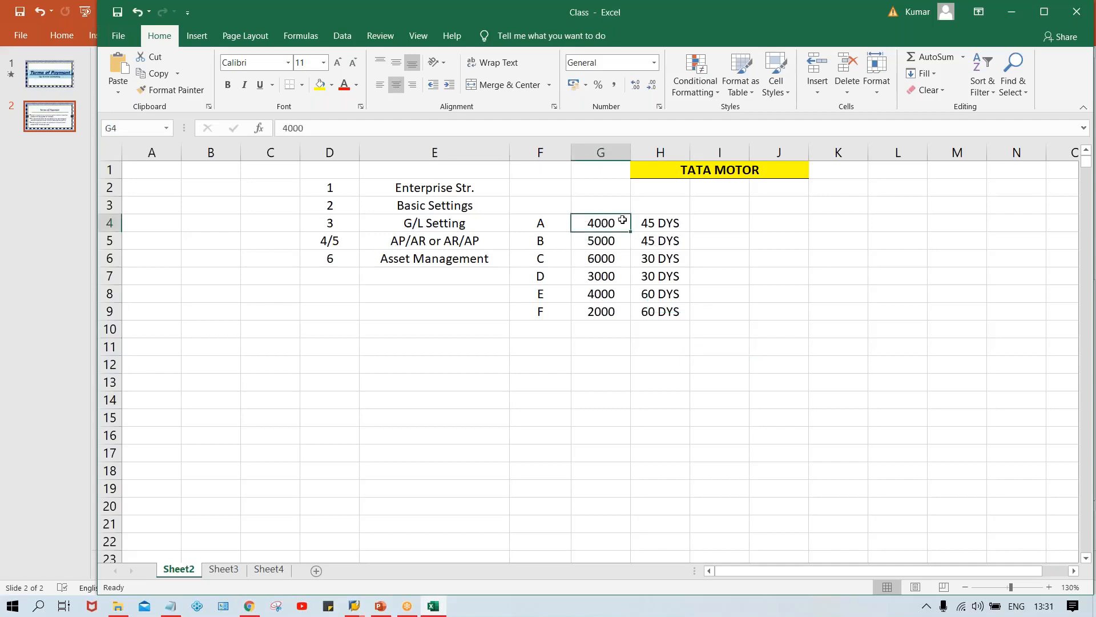
- Enter the dates 01.08.2020 in cell I4 and 14.09.2020 in cell J4, fitting column I to its content
left_click(712, 220)
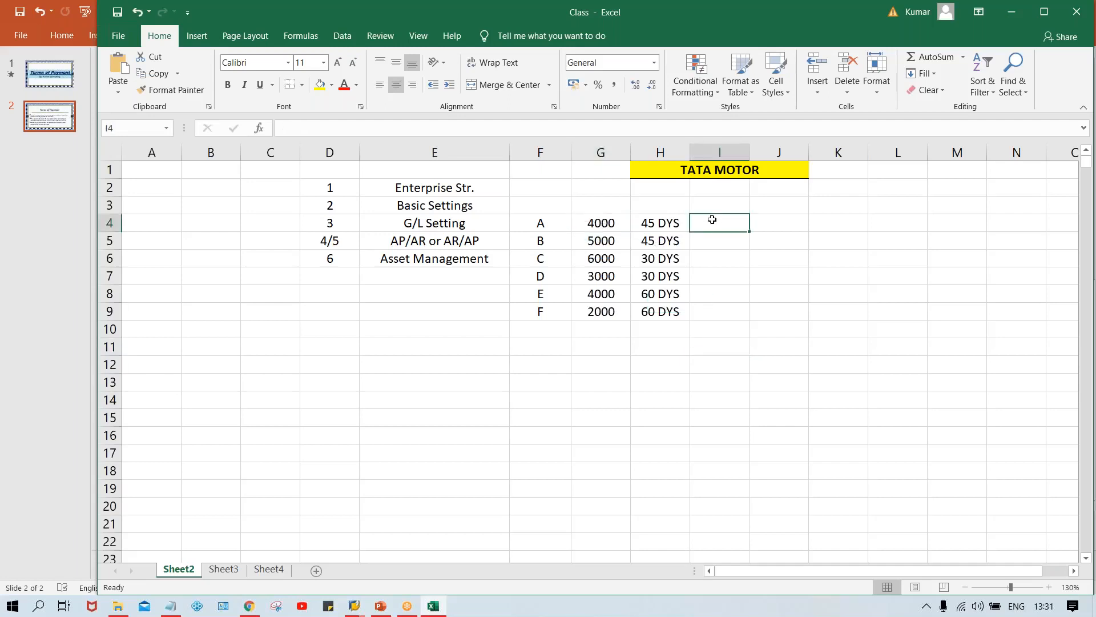
type("01.08")
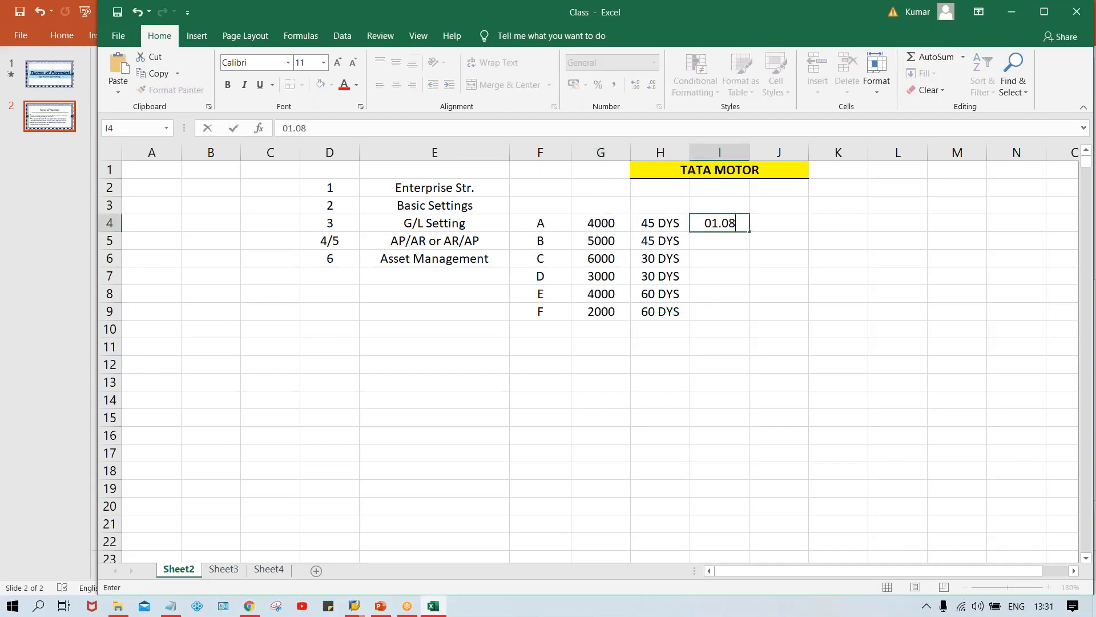
type(".2020")
key("Tab")
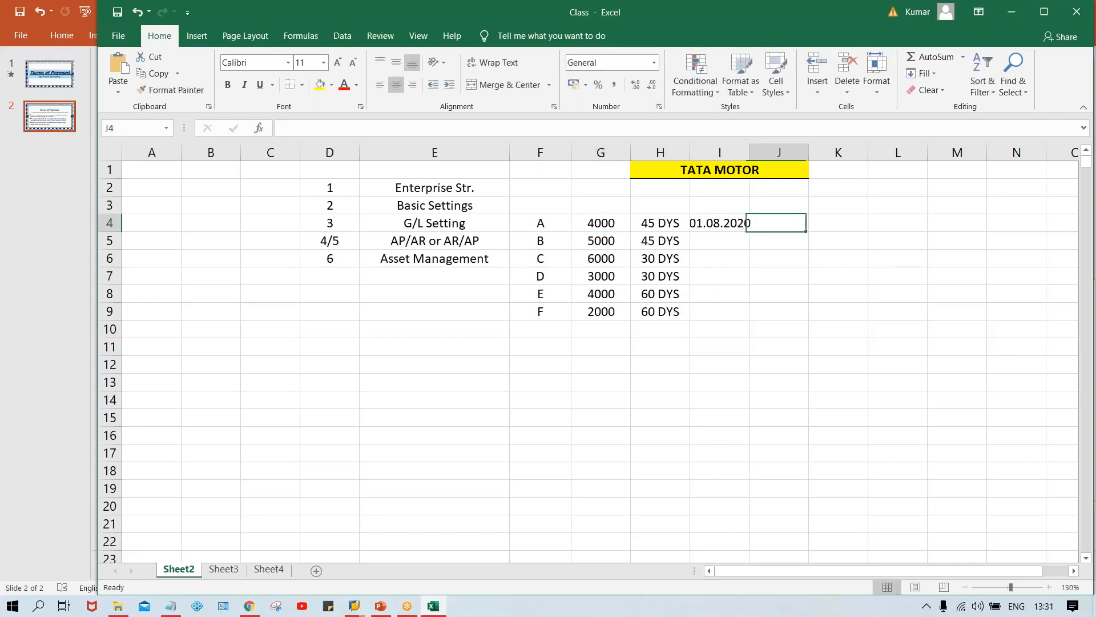
double_click(753, 144)
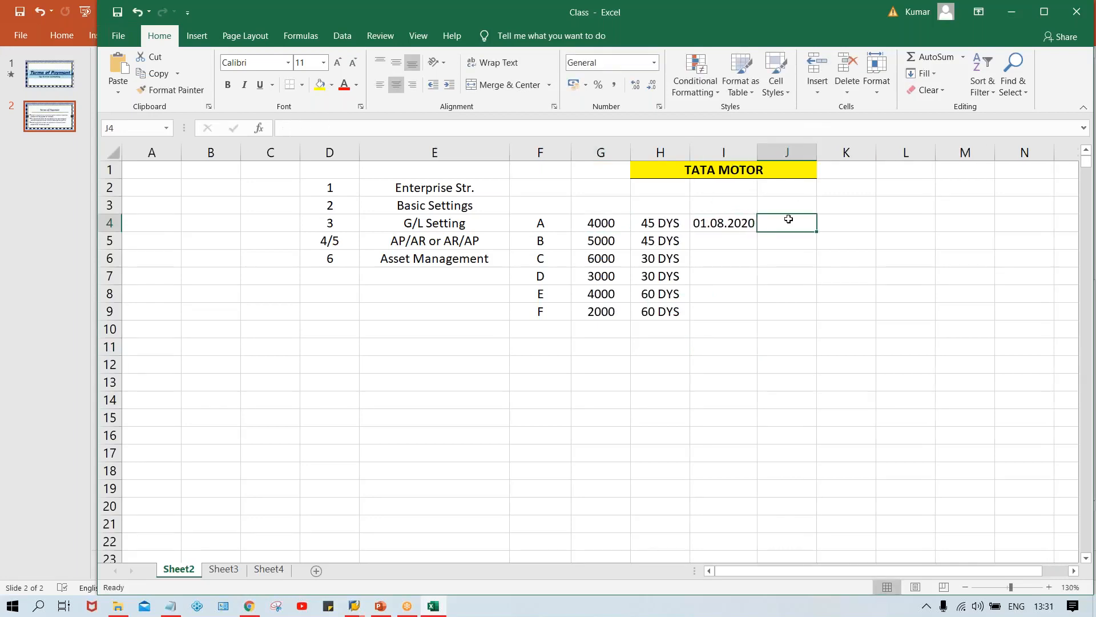
type("14.09.2020")
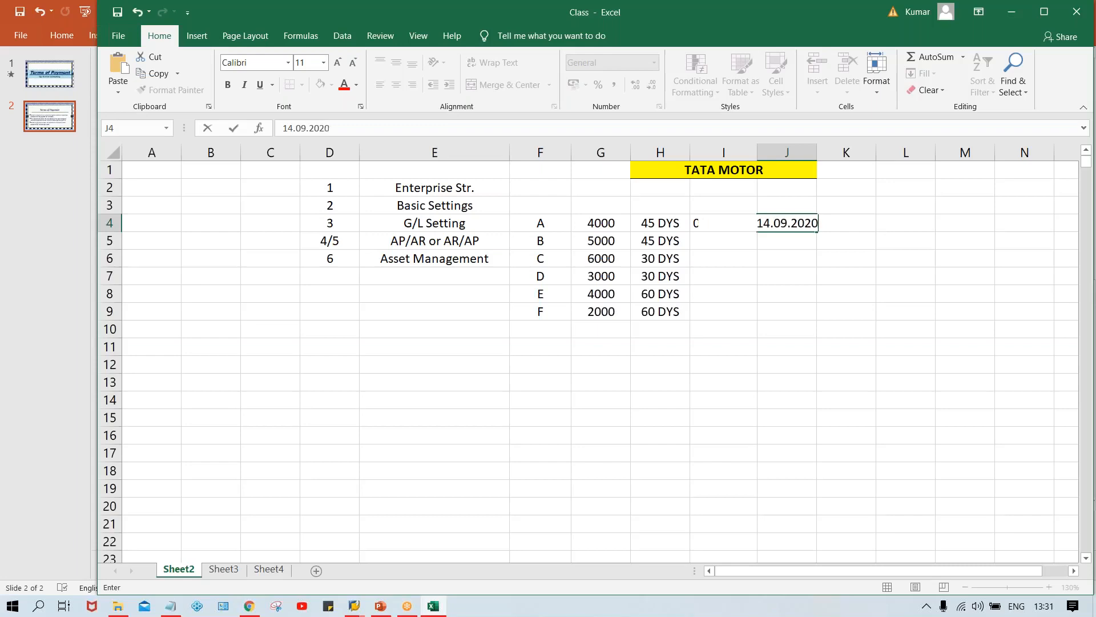
key("Return")
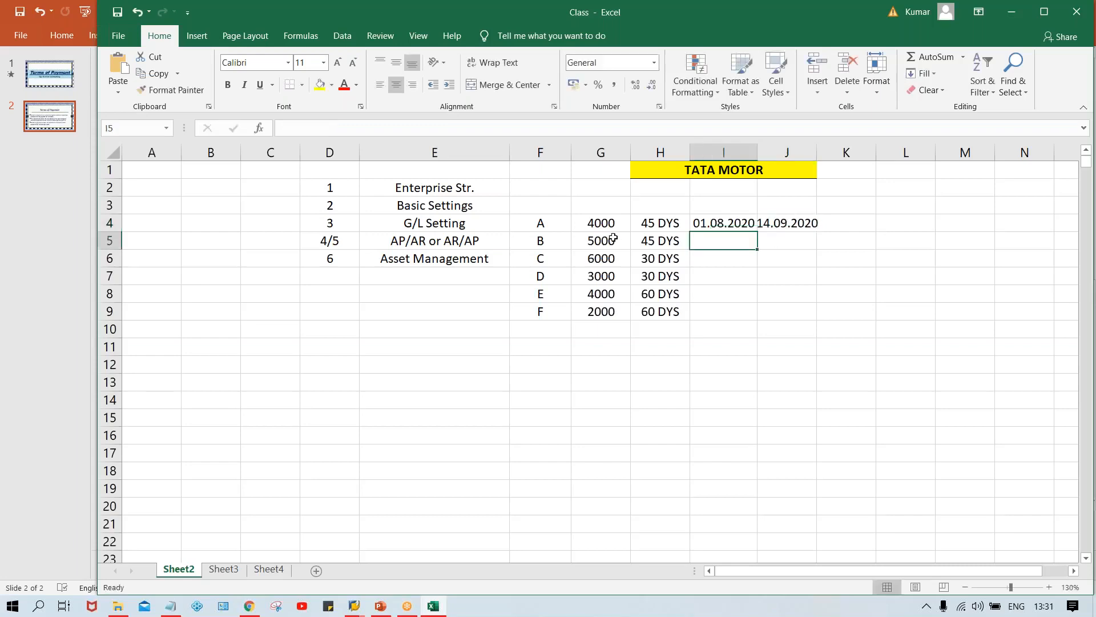
left_click(653, 231)
left_click(710, 227)
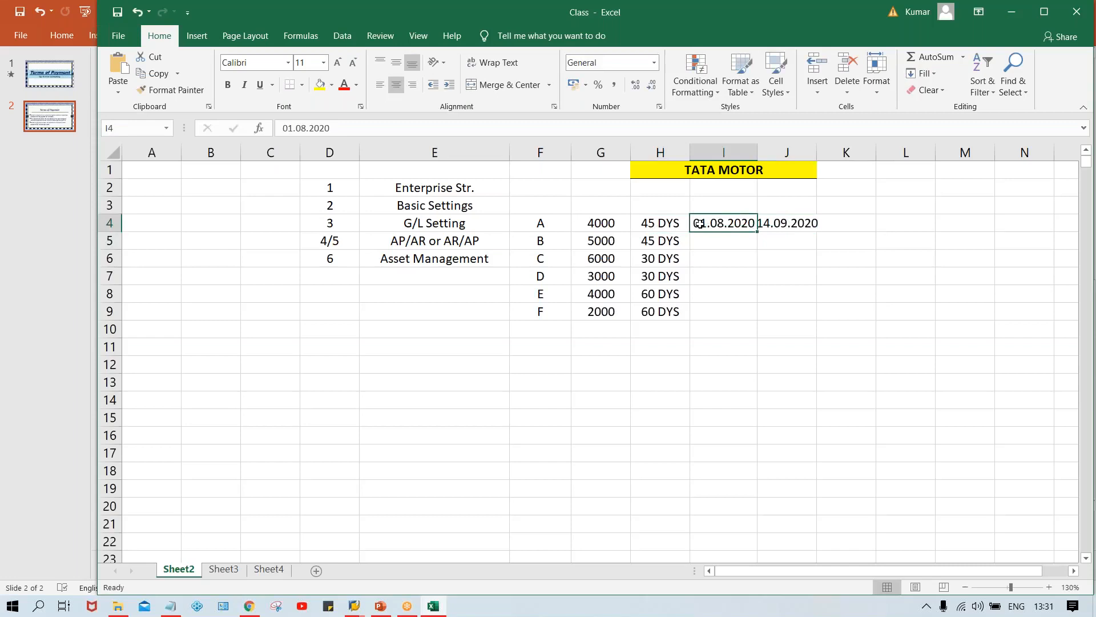
left_click(807, 230)
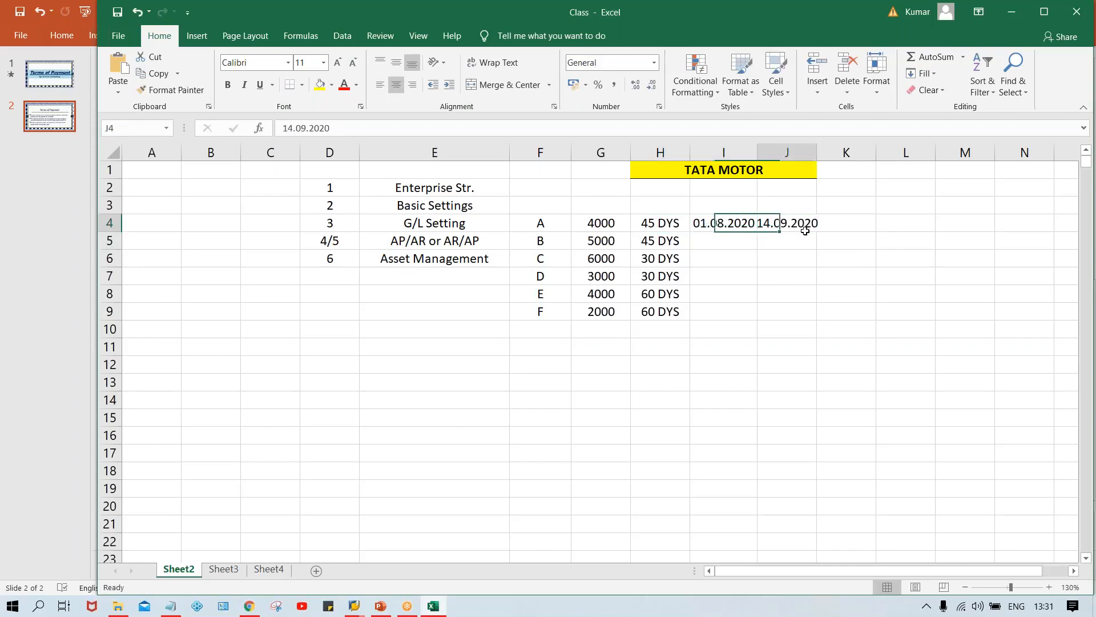
- Fit column J to its content and add the bold headings "POST. DT" in cell I3 and "DUE DT." in cell J3
double_click(817, 149)
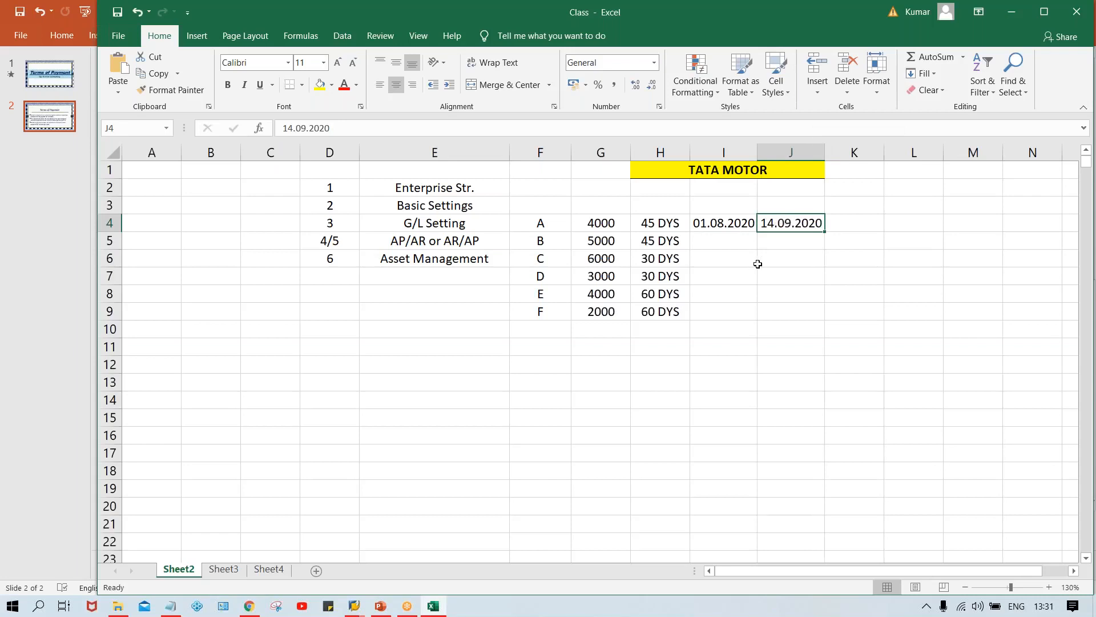
left_click(715, 204)
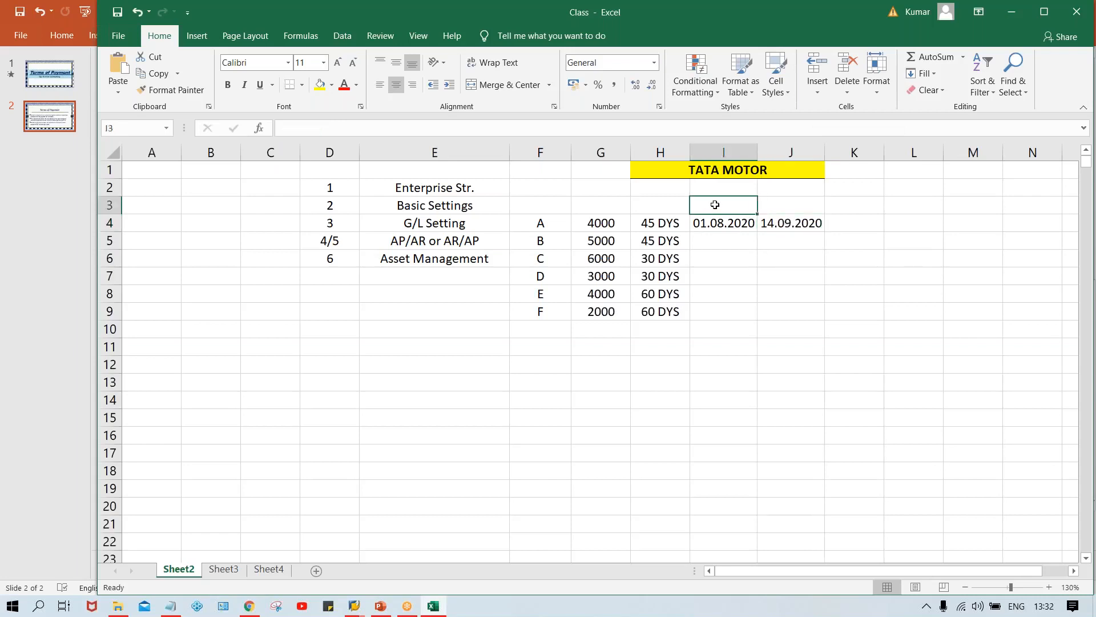
type("PO")
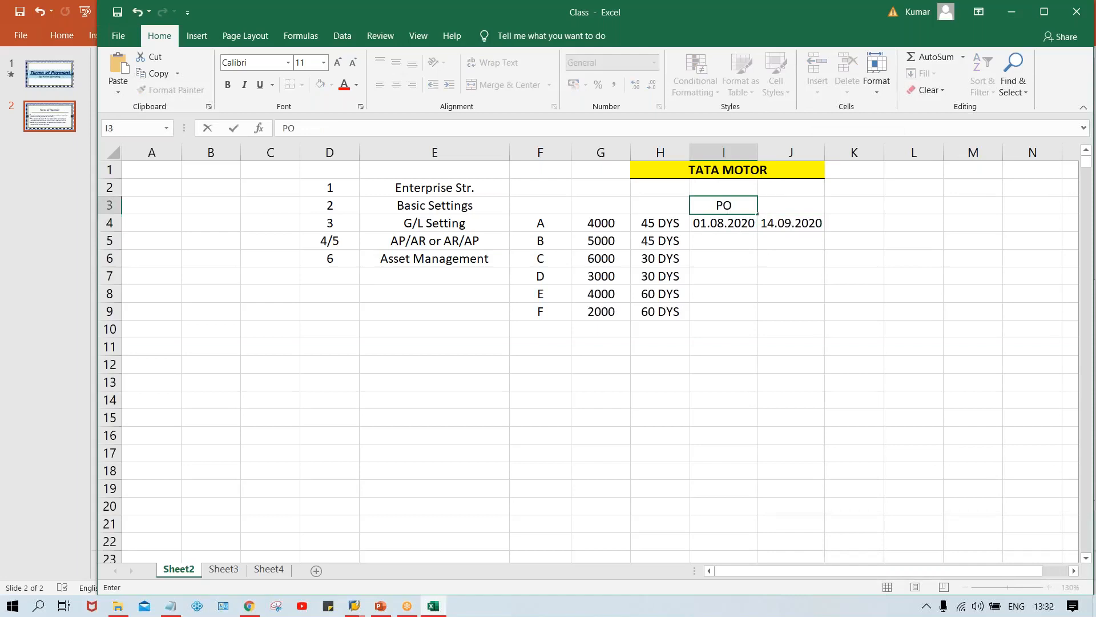
type("ST. DT")
left_click(791, 205)
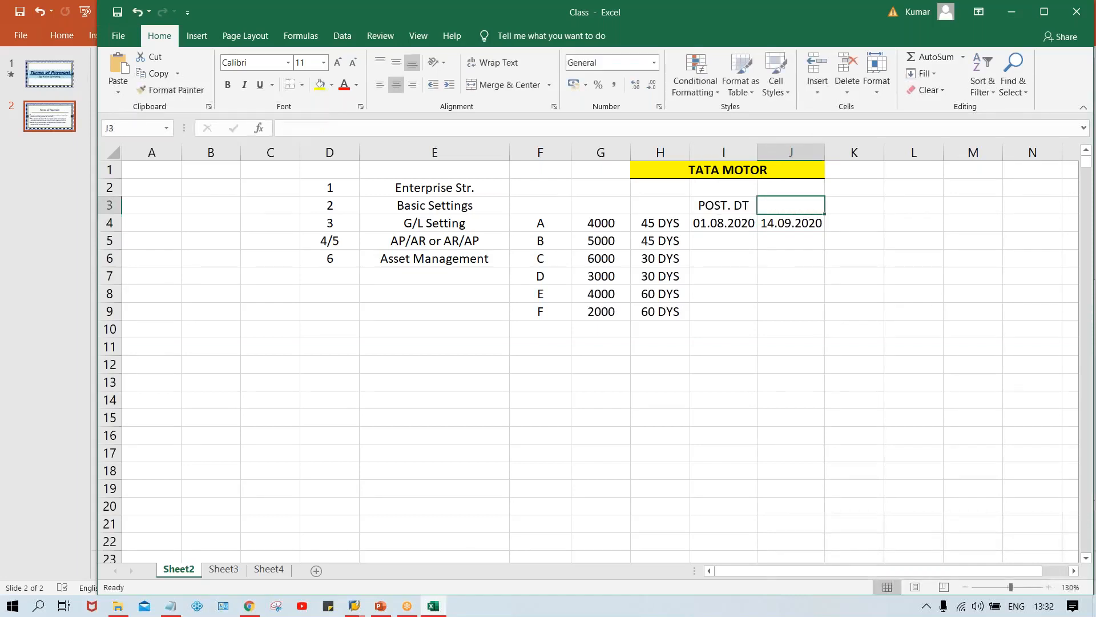
type("DUE")
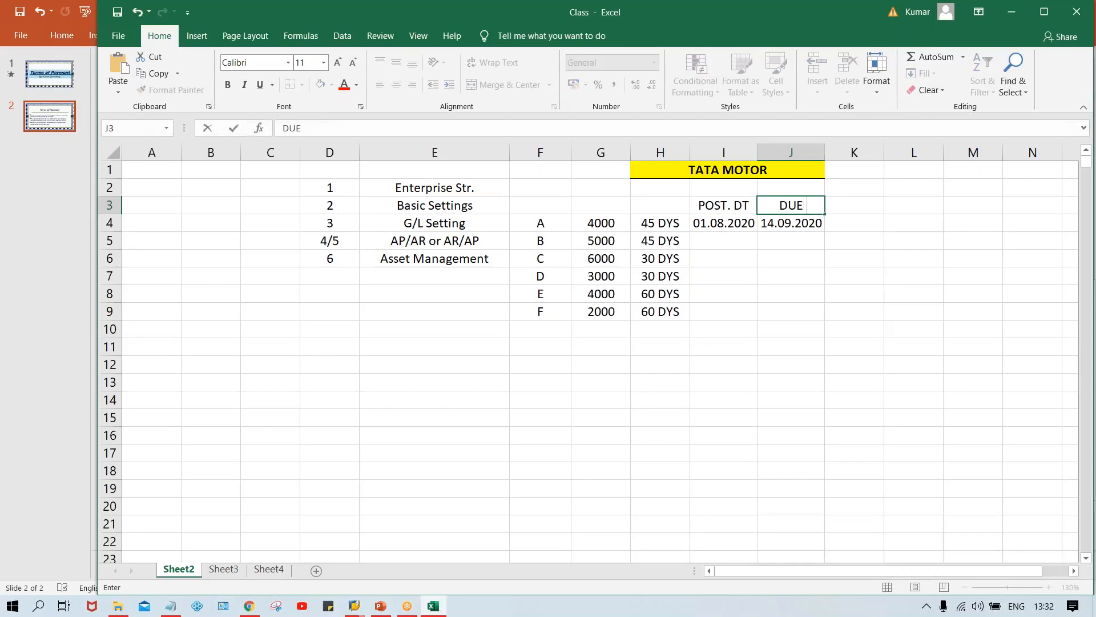
type(" DT.")
key("Return")
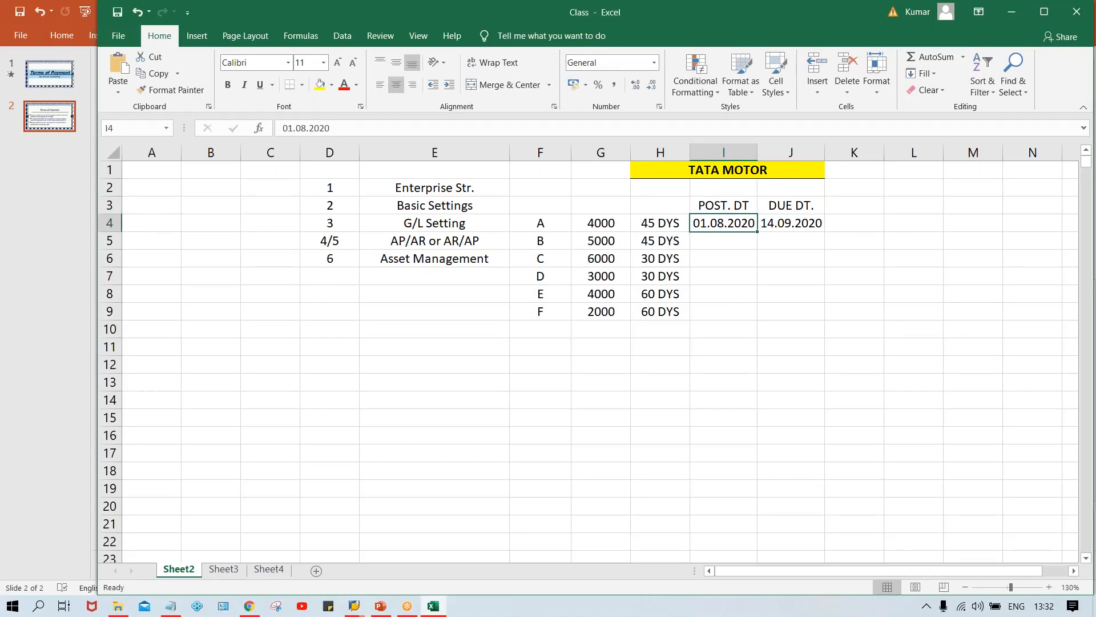
left_click_drag(721, 206, 799, 206)
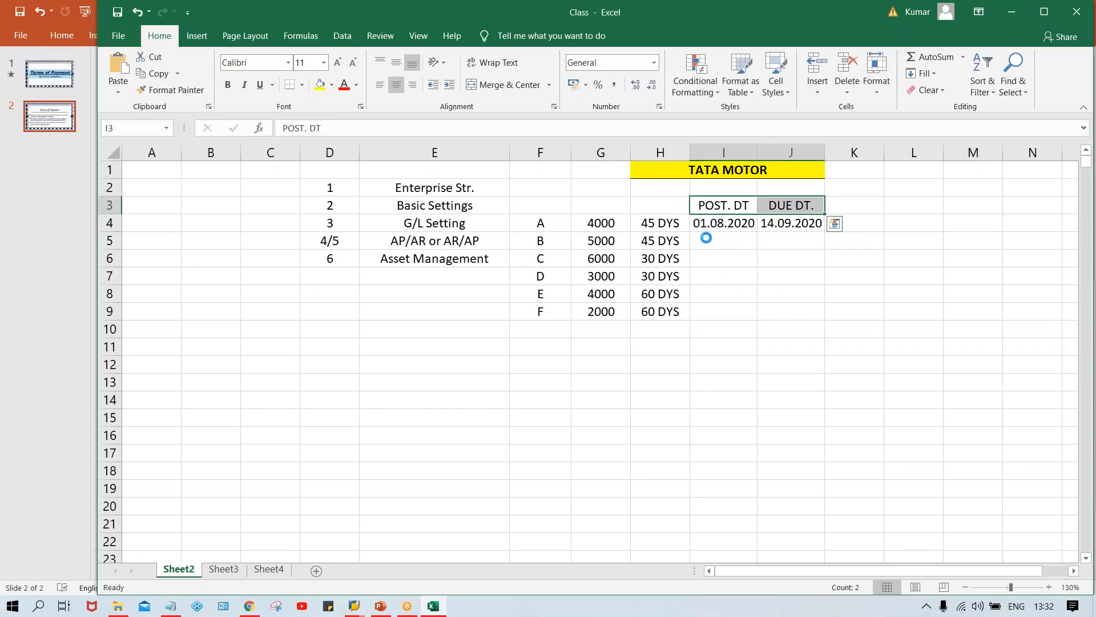
key("ctrl+b")
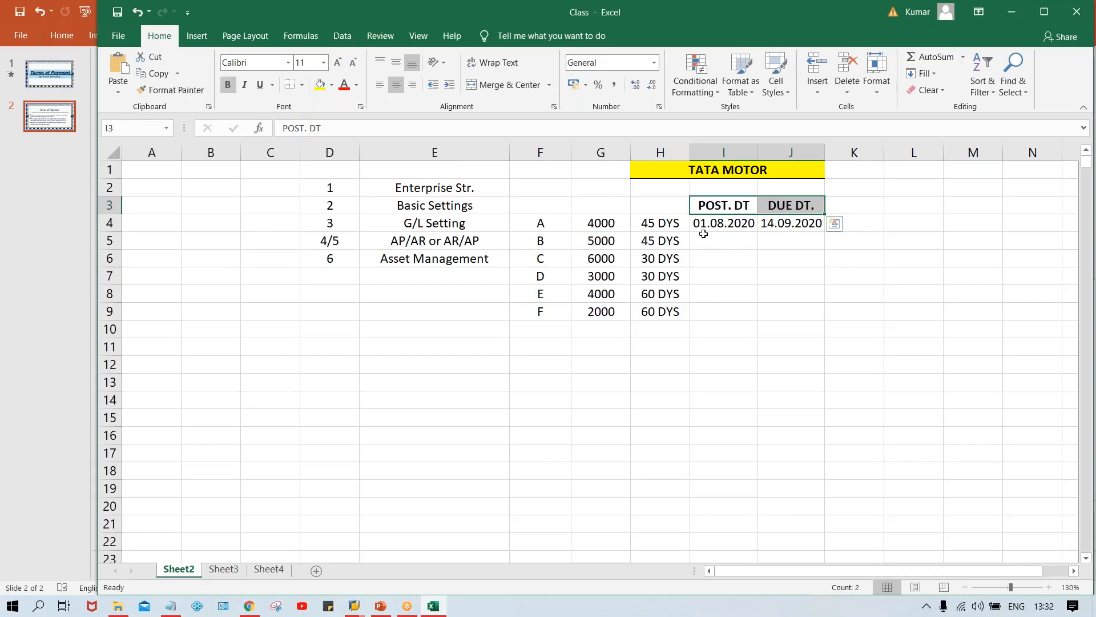
- Copy the posting and due dates of amount A down to cells I5:J5 for amount B
left_click(657, 224)
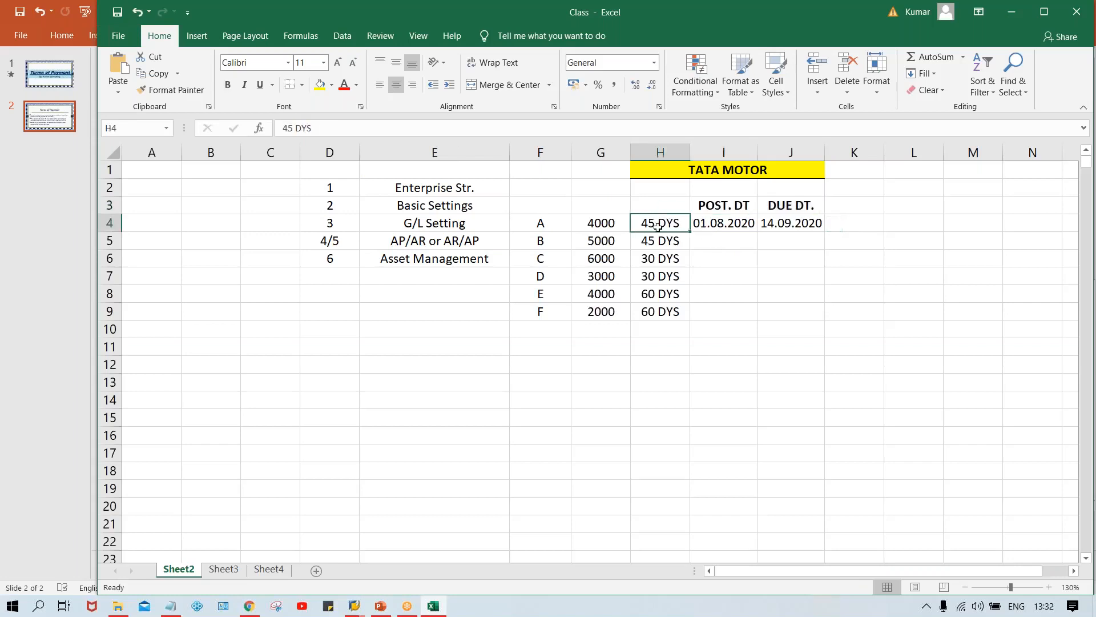
left_click(731, 223)
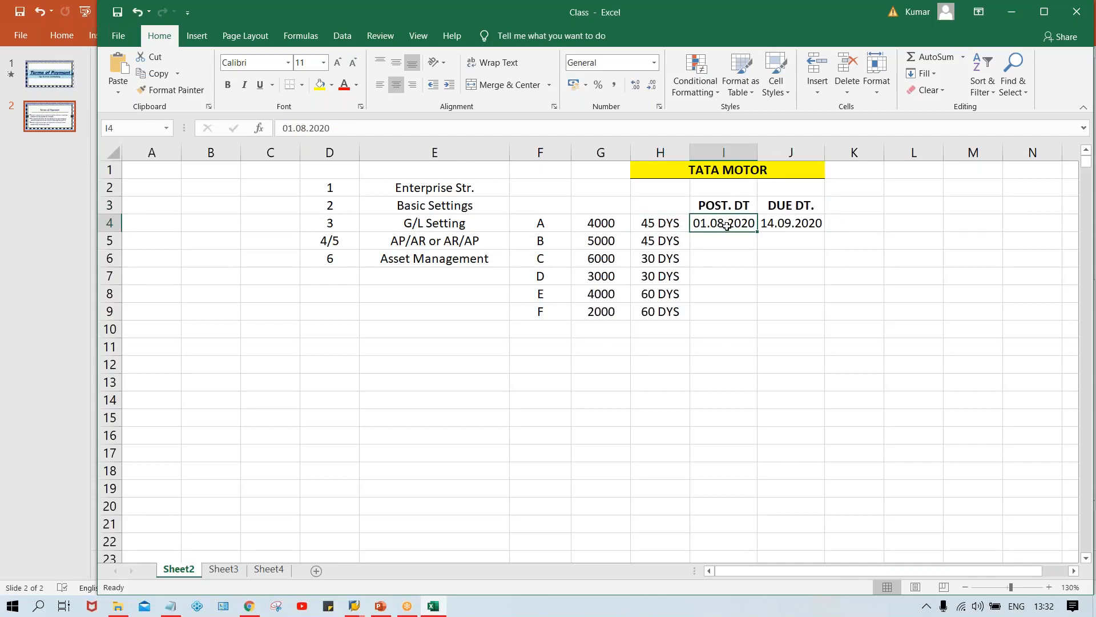
left_click(788, 223)
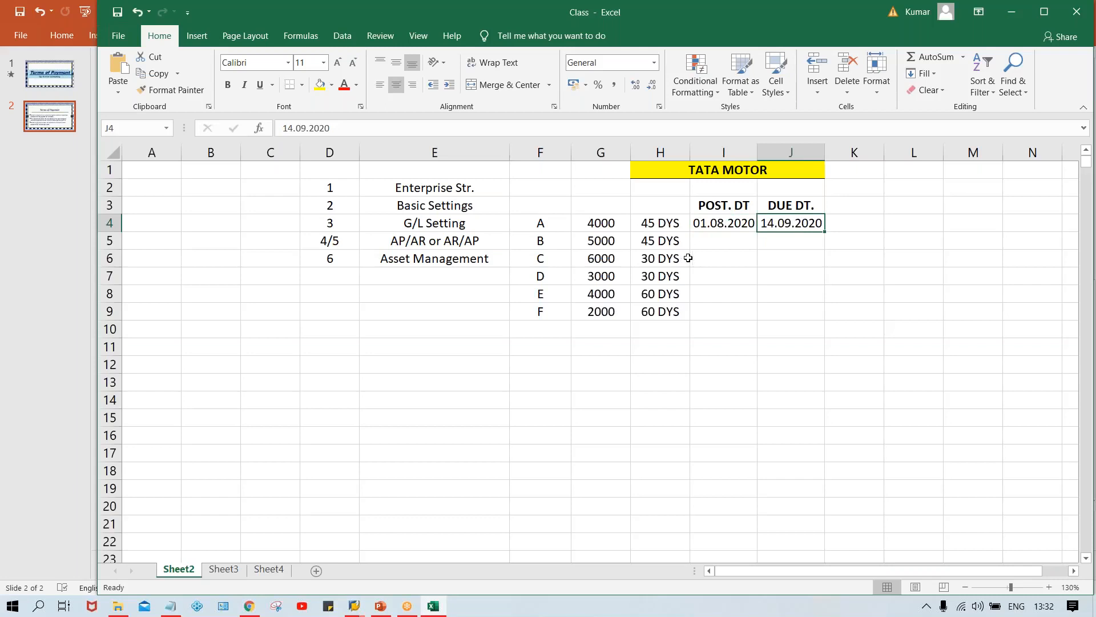
left_click_drag(721, 240, 769, 238)
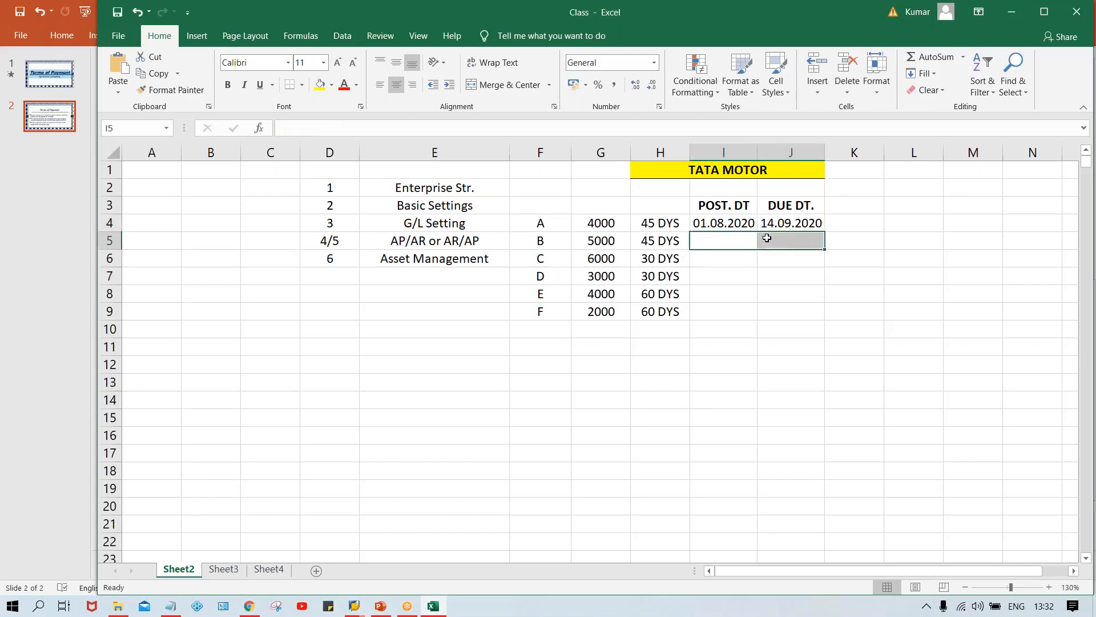
key("ctrl+d")
- Fill row 6 with posting date 01.08.2020 and due date 30.08.2020, and copy both dates down to row 7
left_click(711, 258)
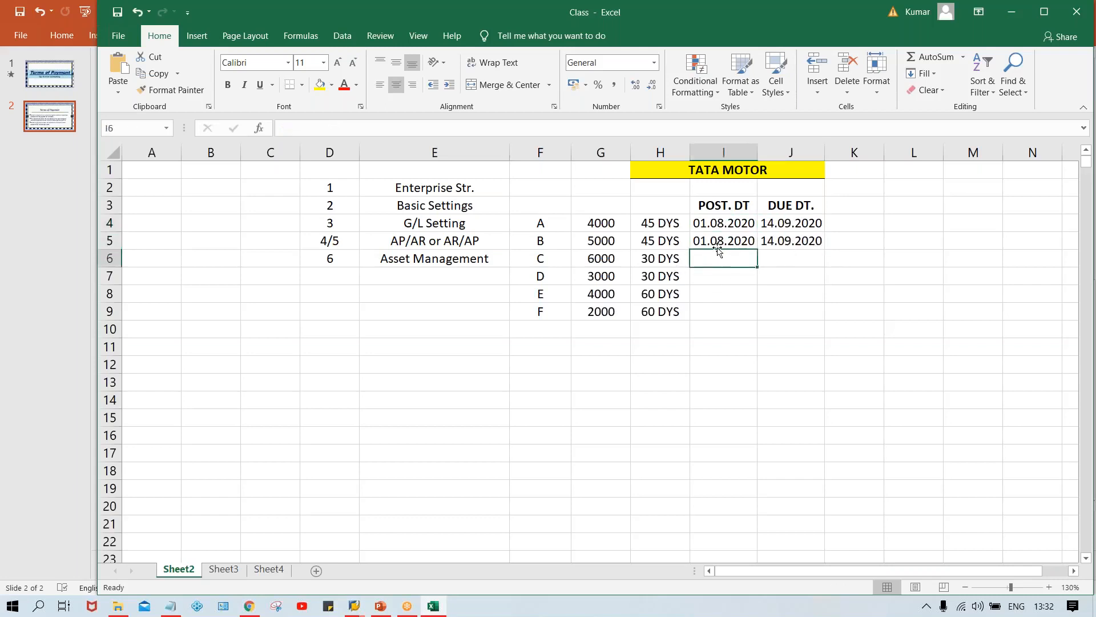
key("ctrl+d")
left_click(601, 259)
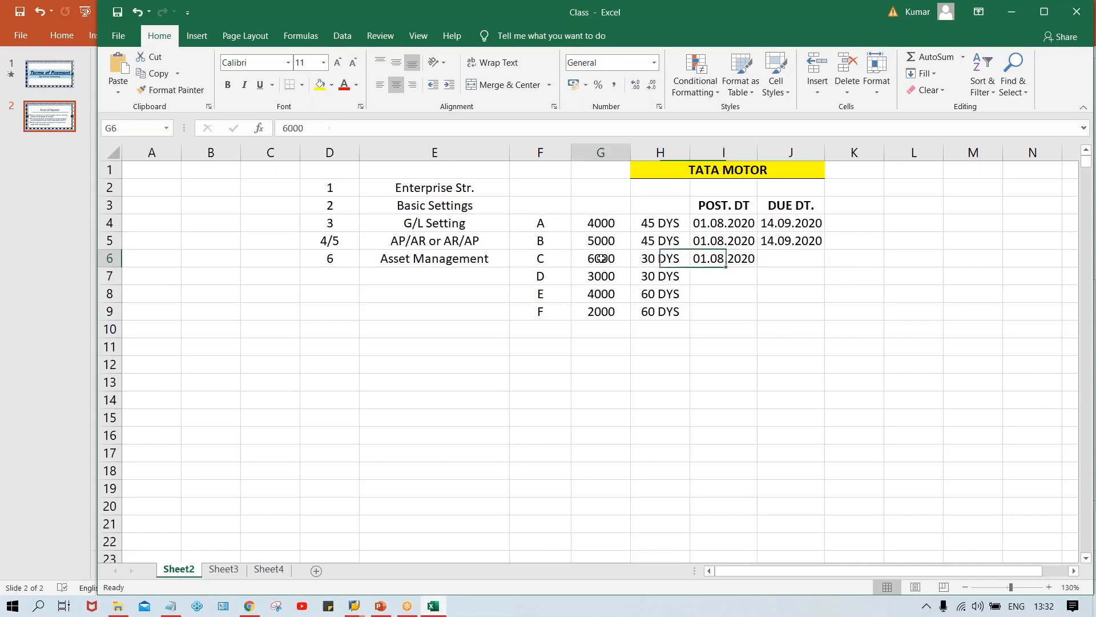
left_click(552, 262)
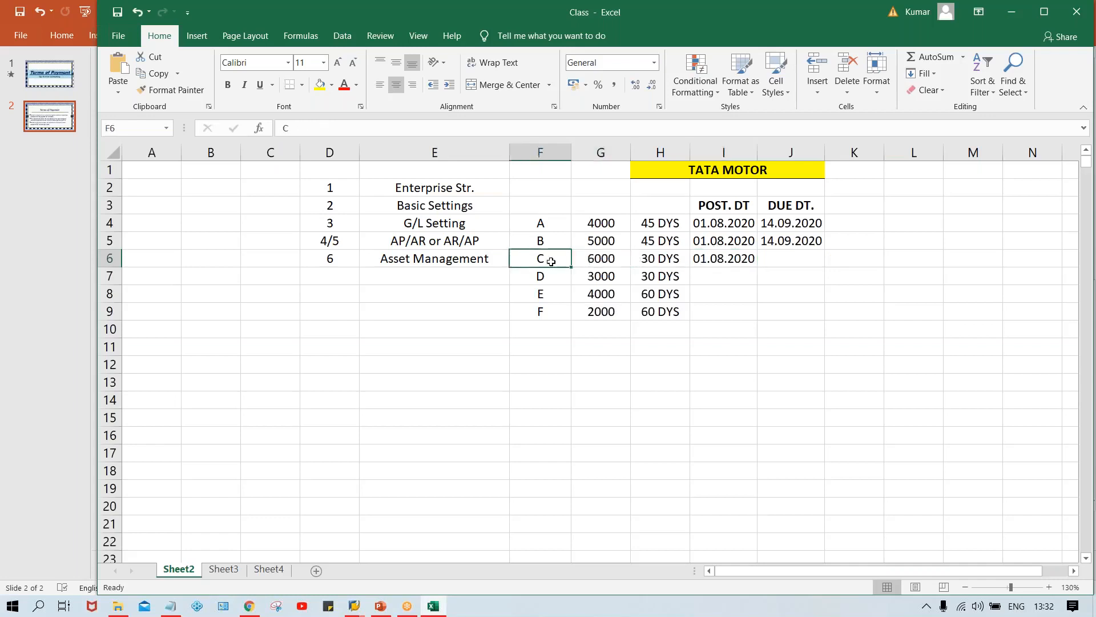
left_click(784, 259)
type("30.0")
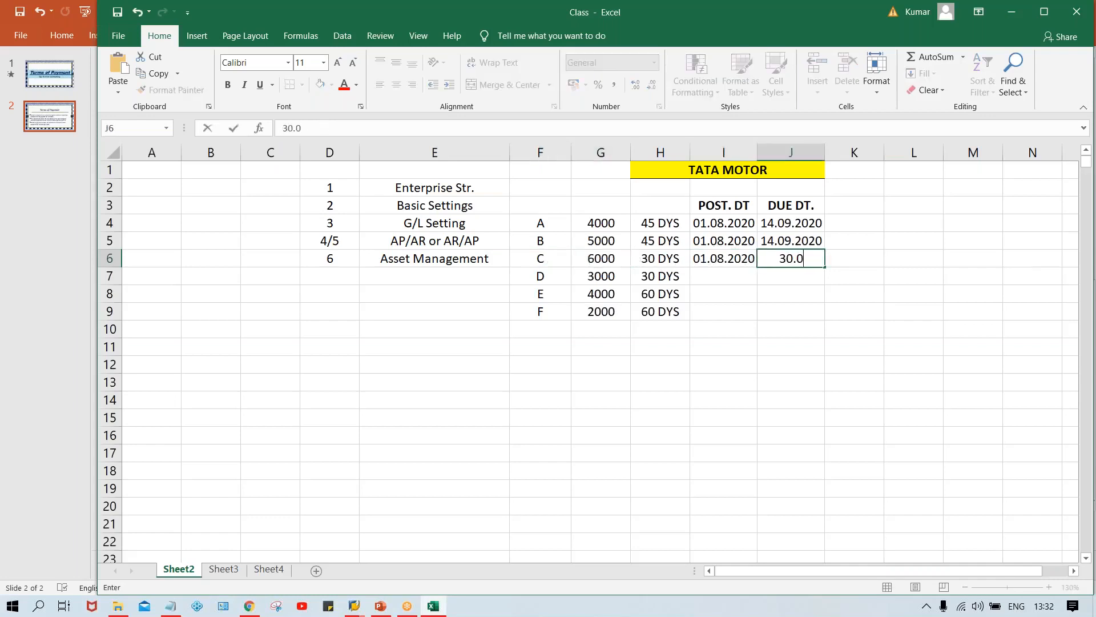
type("8.2020")
key("Return")
left_click_drag(724, 276, 788, 281)
key("ctrl+d")
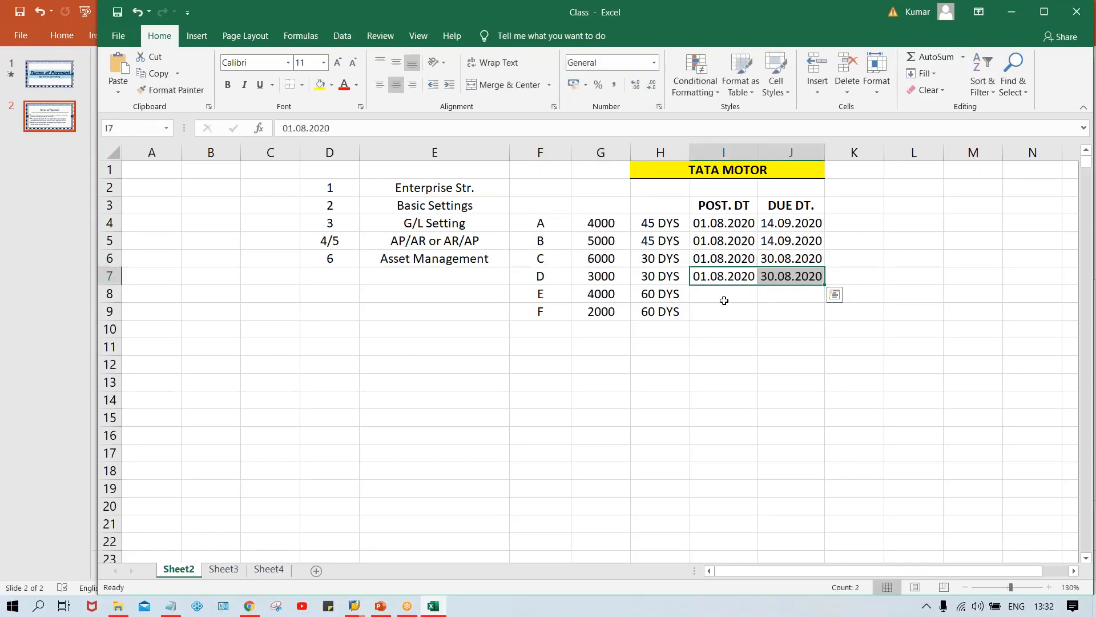
- Copy the posting date 01.08.2020 down to cell I8 and enter the due date 29.09.2020 in cell J8
left_click(724, 297)
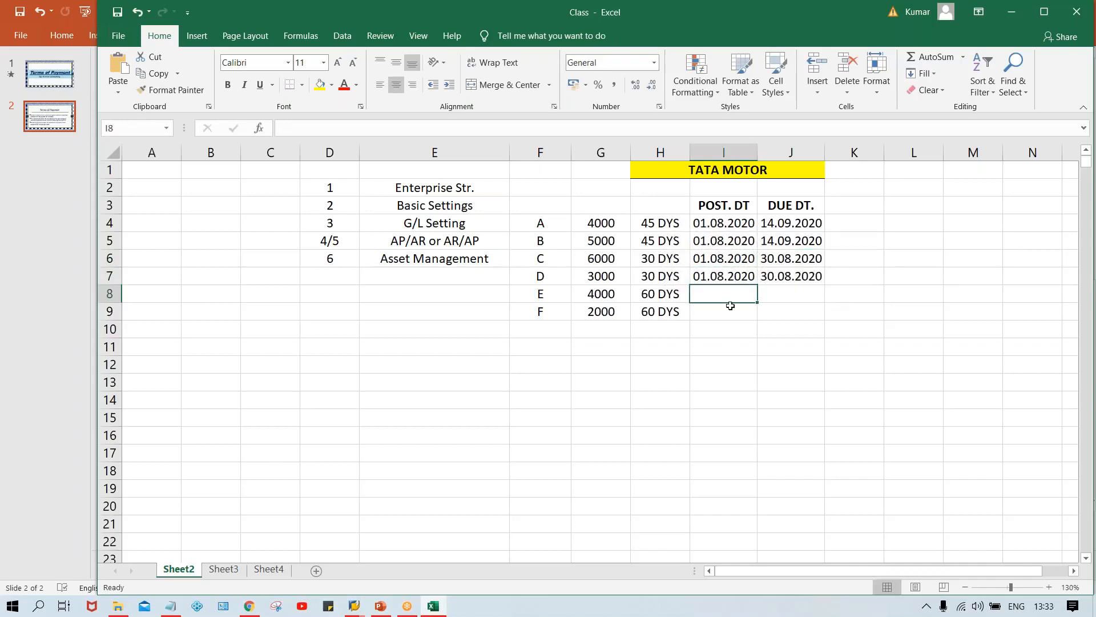
key("ctrl+d")
key("Right")
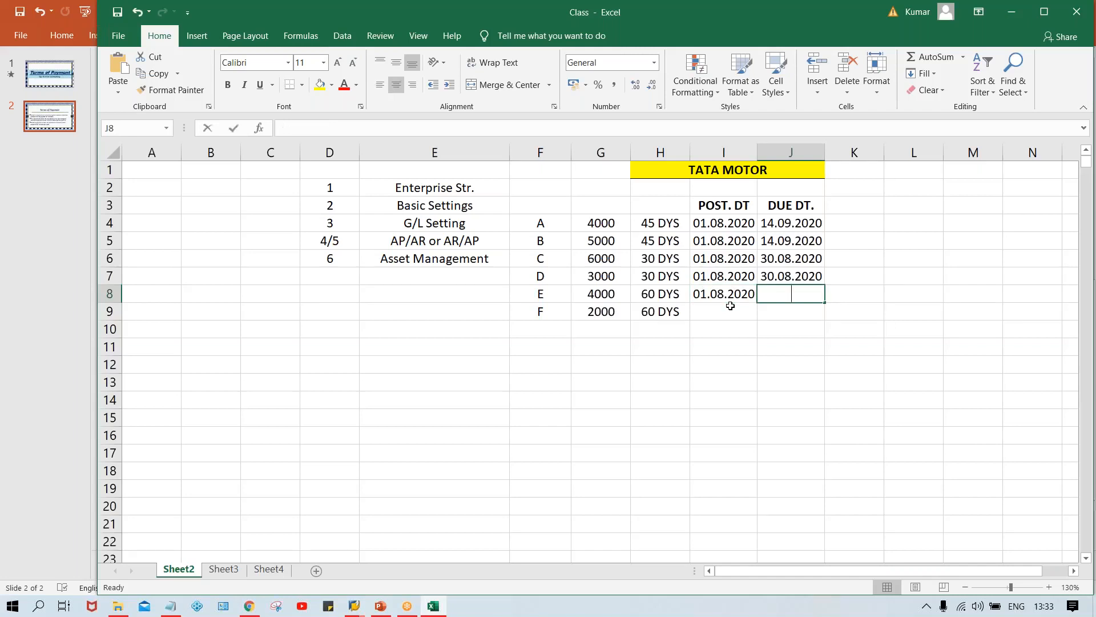
type("29.0")
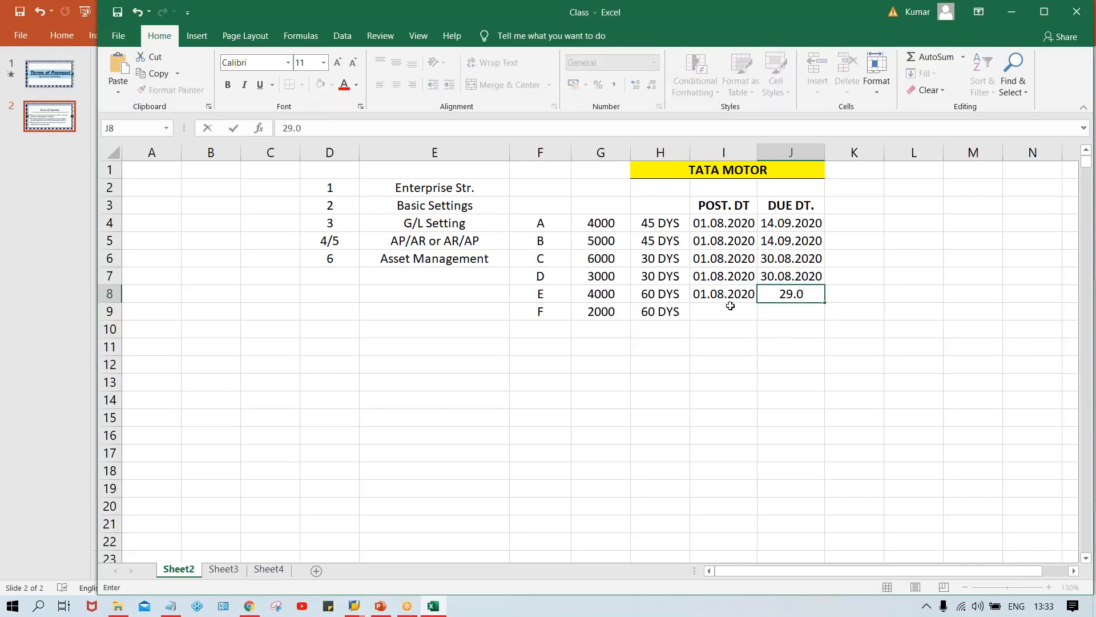
type("9.2020")
key("ctrl+Return")
- Enter the posting date 01.08.2020 in cell I9 and copy the 29.09.2020 due date down to cell J9
left_click(730, 306)
type("01.08.2020")
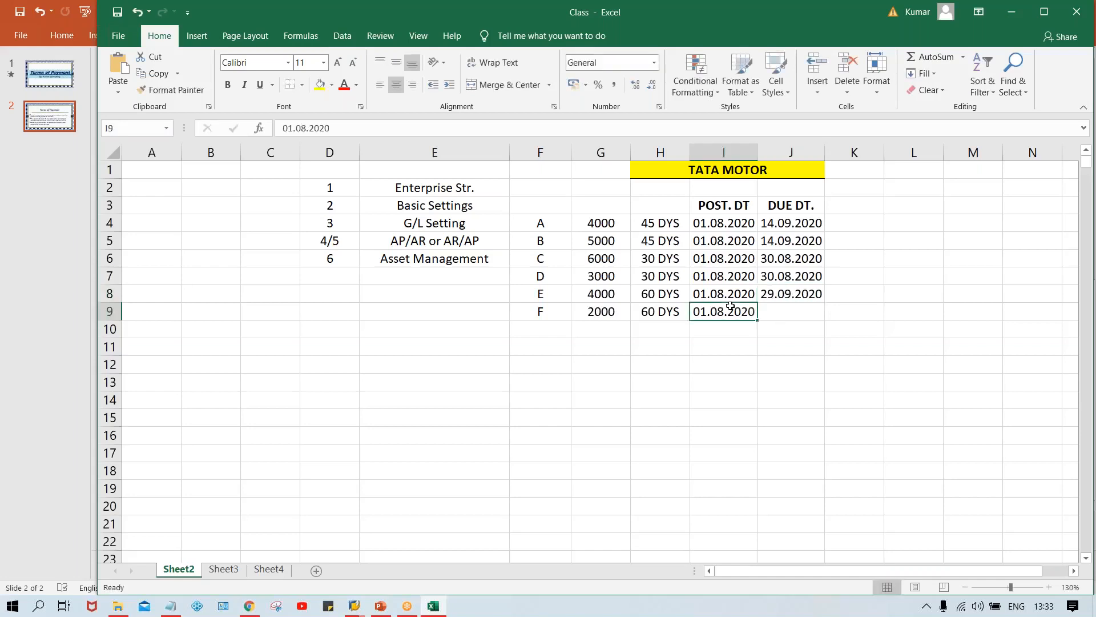
left_click(798, 310)
key("ctrl+d")
left_click(822, 345)
- Examine the credit periods, posting dates and due dates of the amounts in rows 4 to 9
left_click_drag(776, 224, 801, 310)
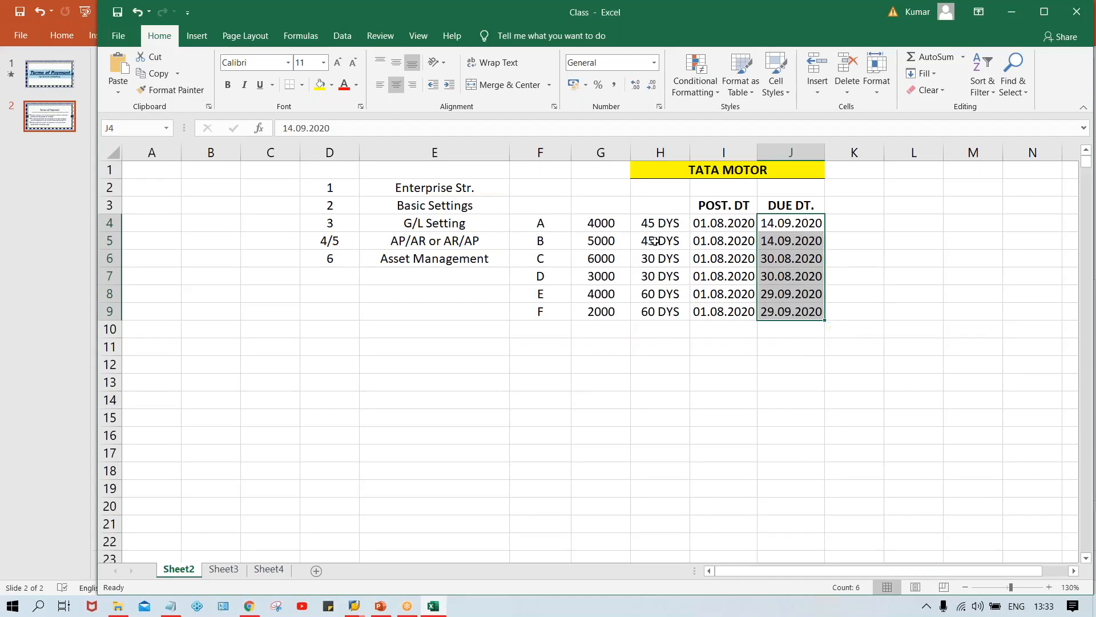
left_click(567, 230)
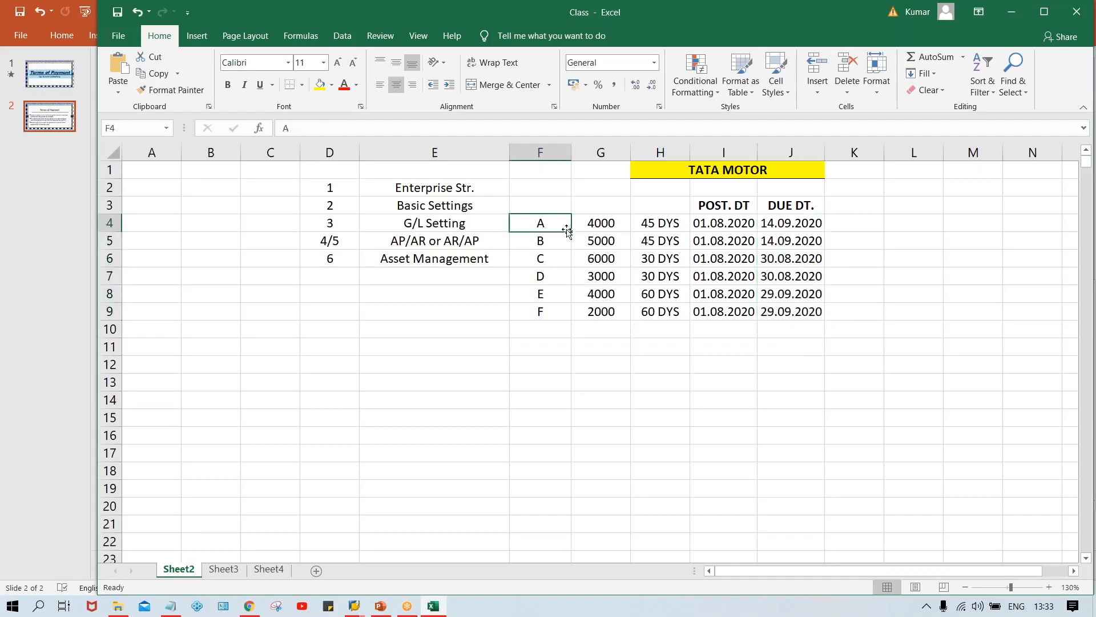
left_click(666, 229)
left_click(531, 264)
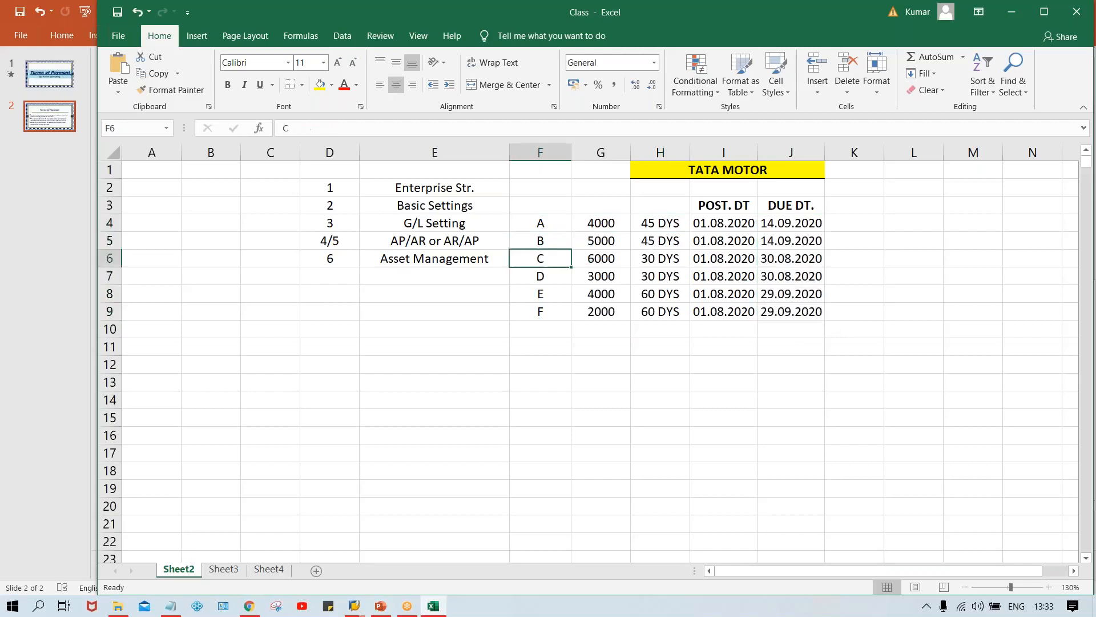
left_click(645, 260)
left_click(545, 293)
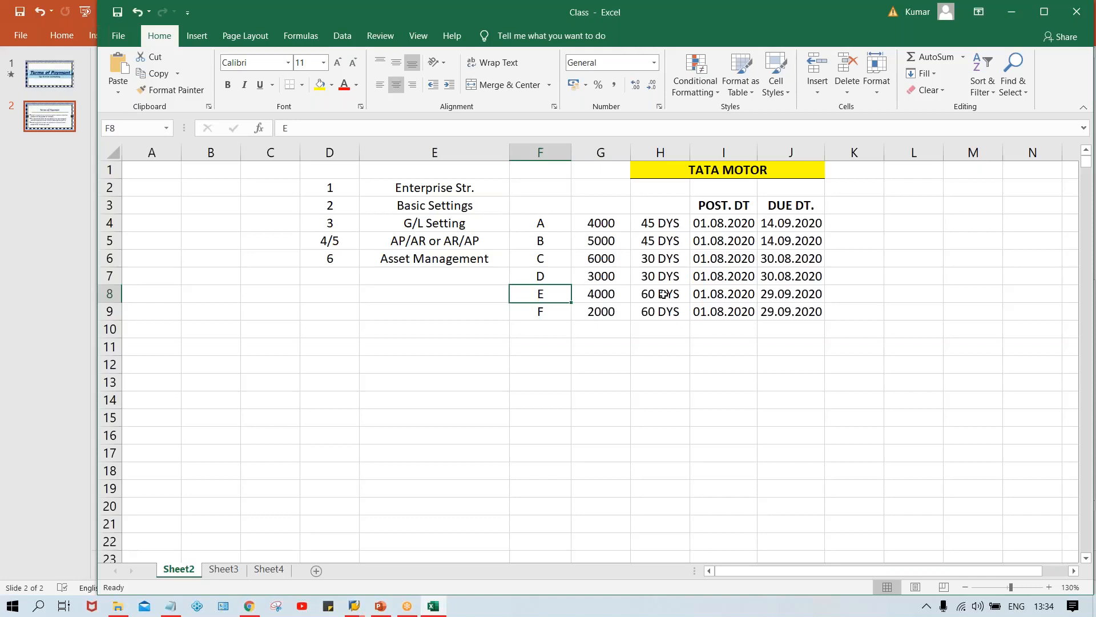
left_click(771, 233)
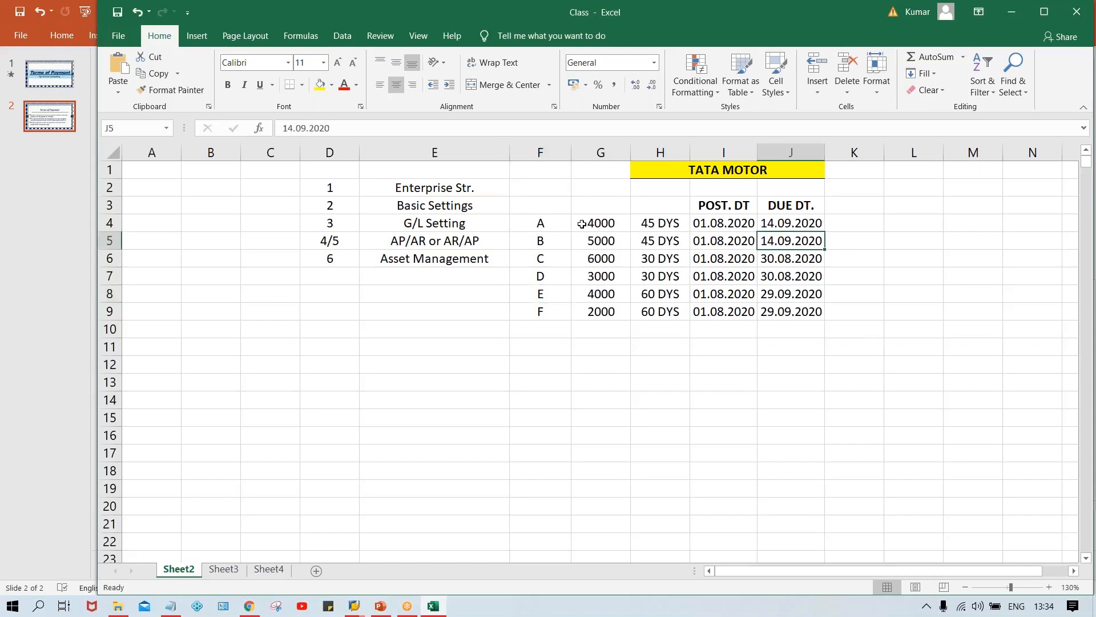
left_click(699, 223)
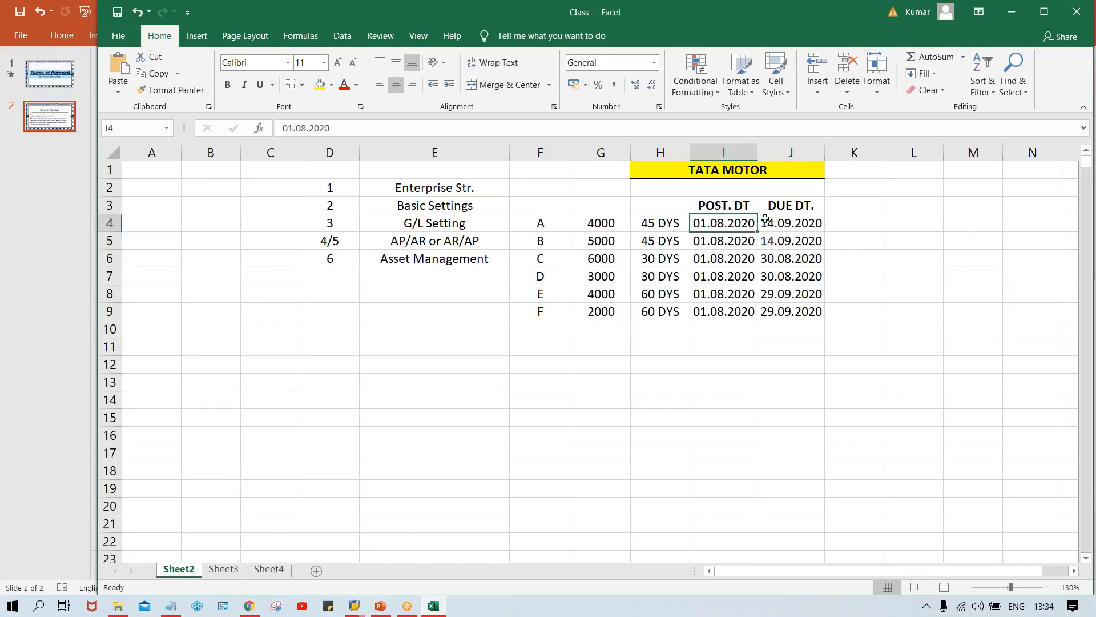
left_click(796, 227)
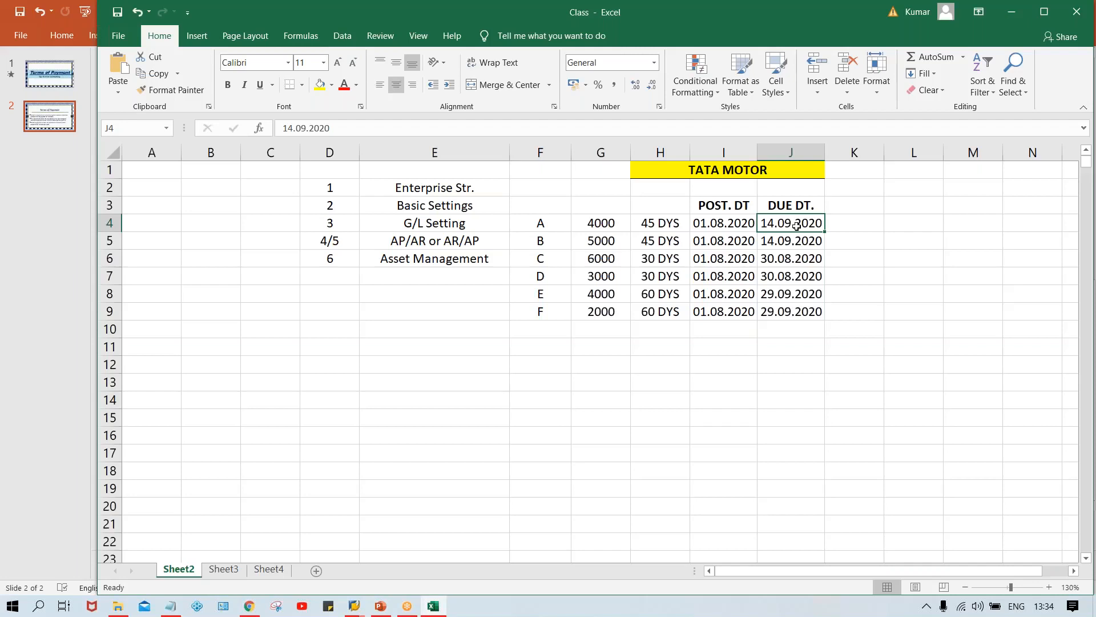
left_click(715, 261)
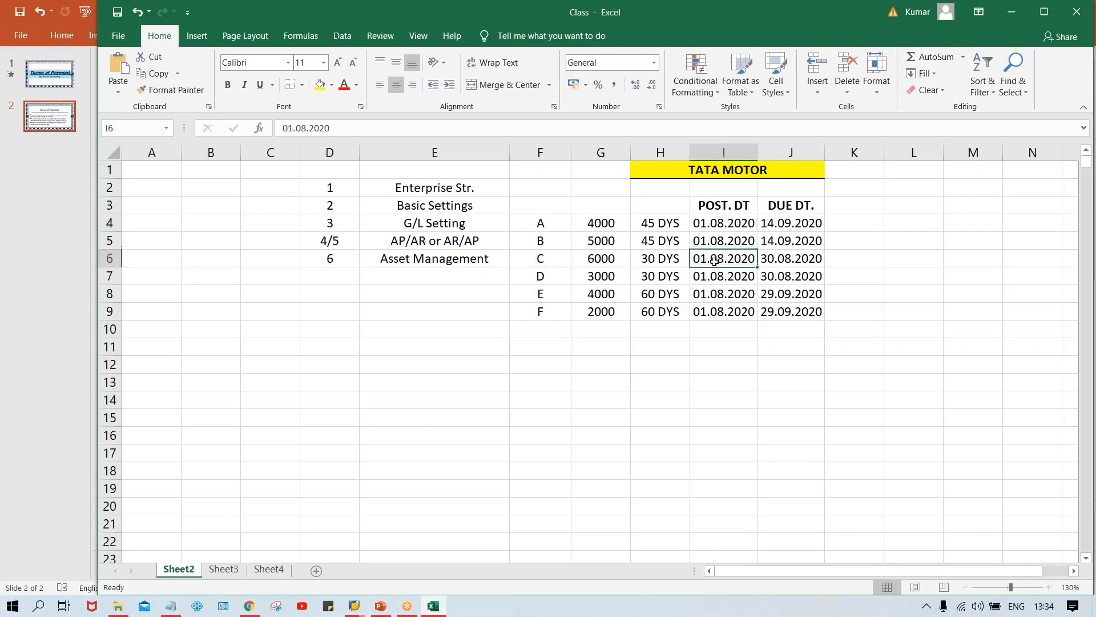
left_click(798, 259)
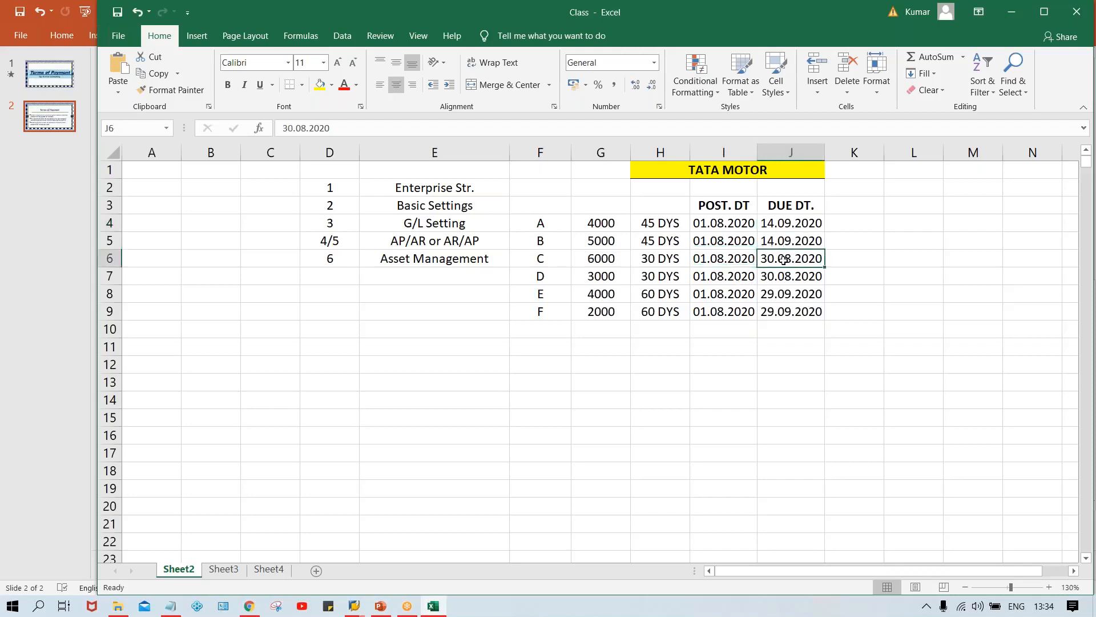
- Change the due date of amount C in cell J6 to 30.09.2020
double_click(783, 260)
key("BackSpace")
type("9")
key("Return")
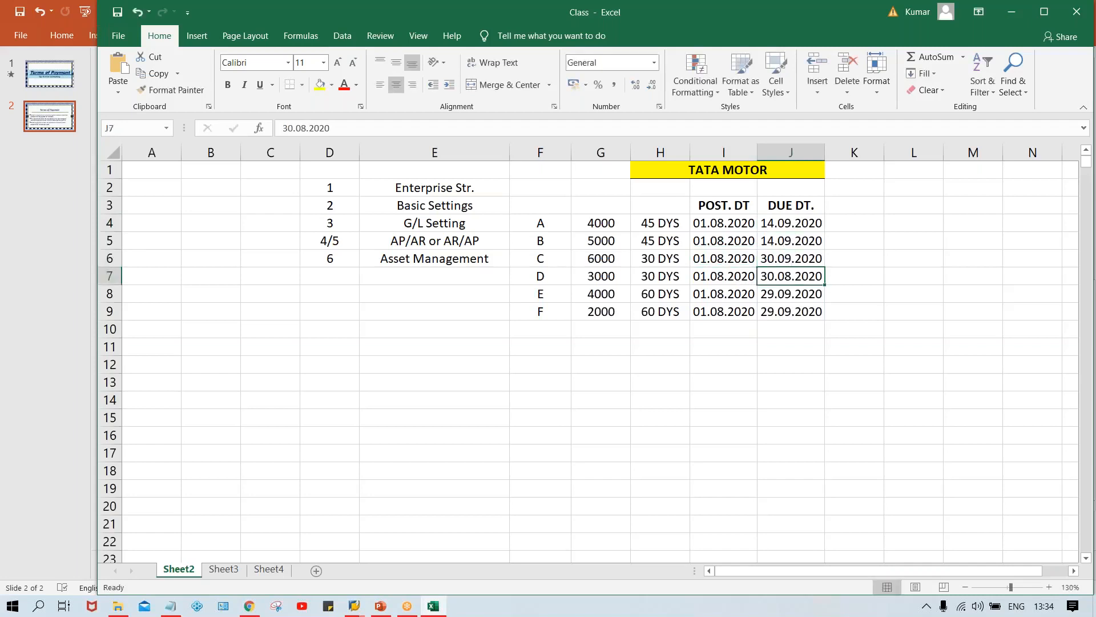
left_click(715, 263)
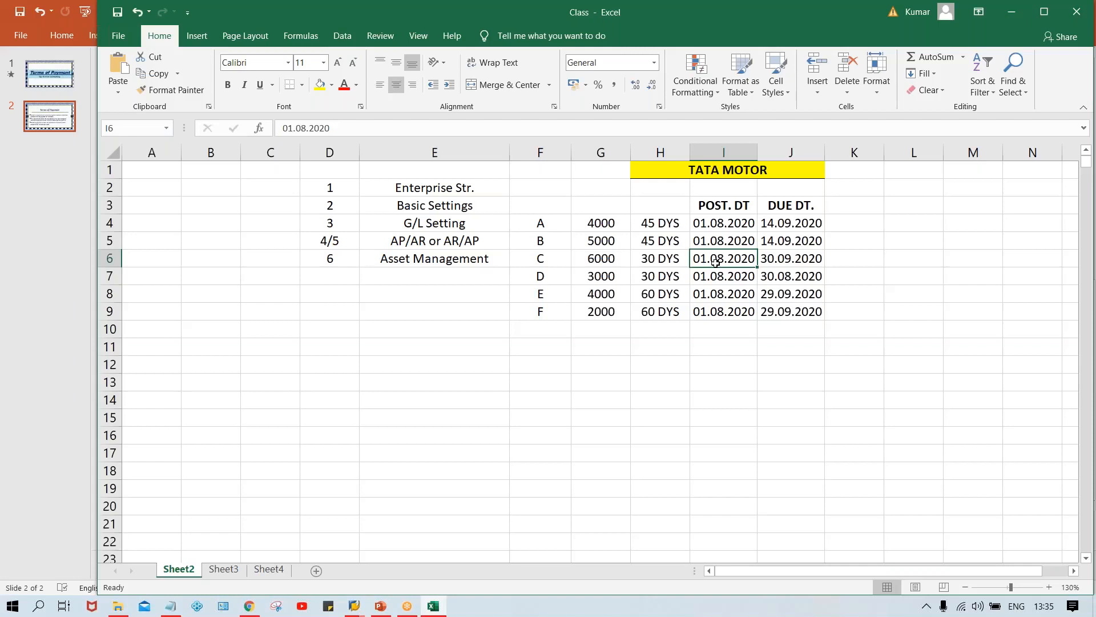
key("Right")
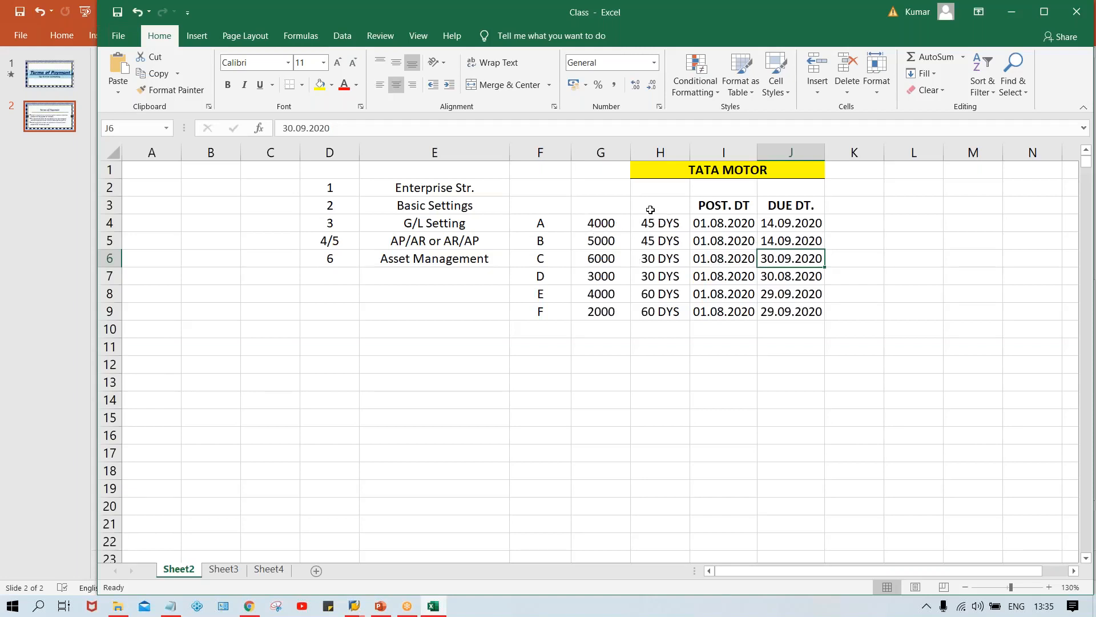
- Move the posting and due date block I3:J9 one column over to J3:K9, leaving column I empty
left_click_drag(708, 209, 780, 304)
key("ctrl+c")
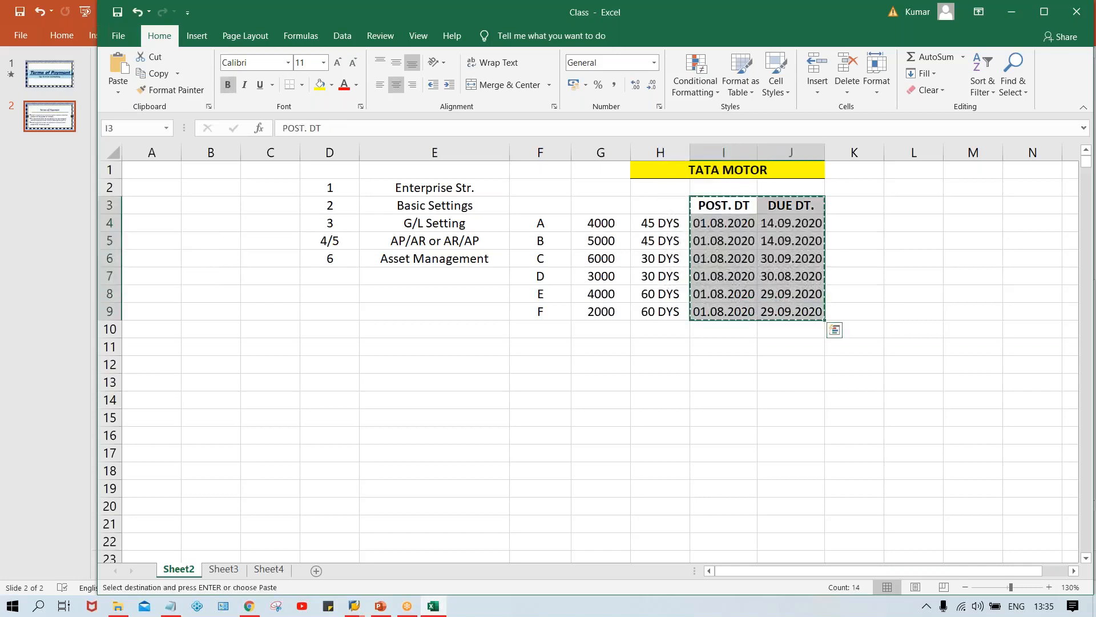
left_click_drag(690, 223, 758, 223)
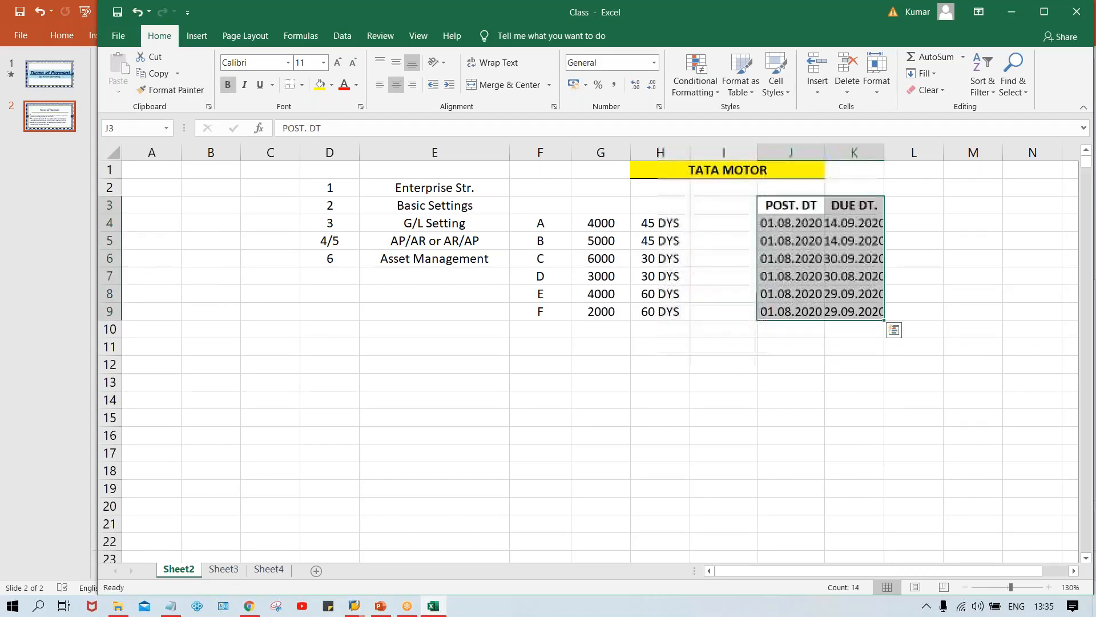
- Enter the heading TOP in cell I3 and make it bold
left_click(718, 205)
type("TOP")
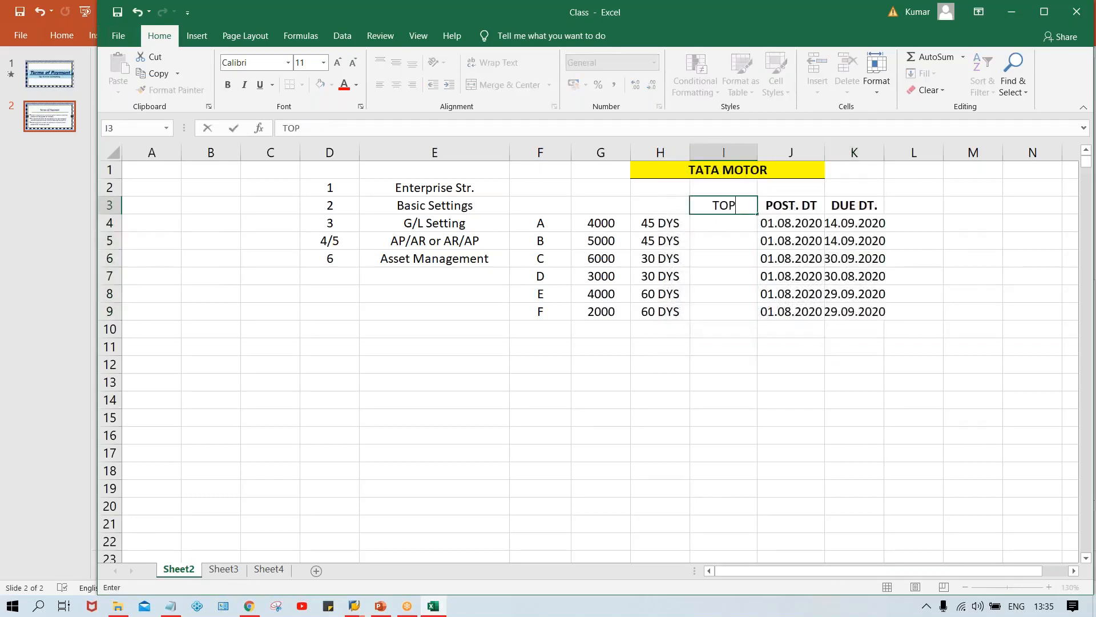
key("Return")
key("Up")
key("ctrl+b")
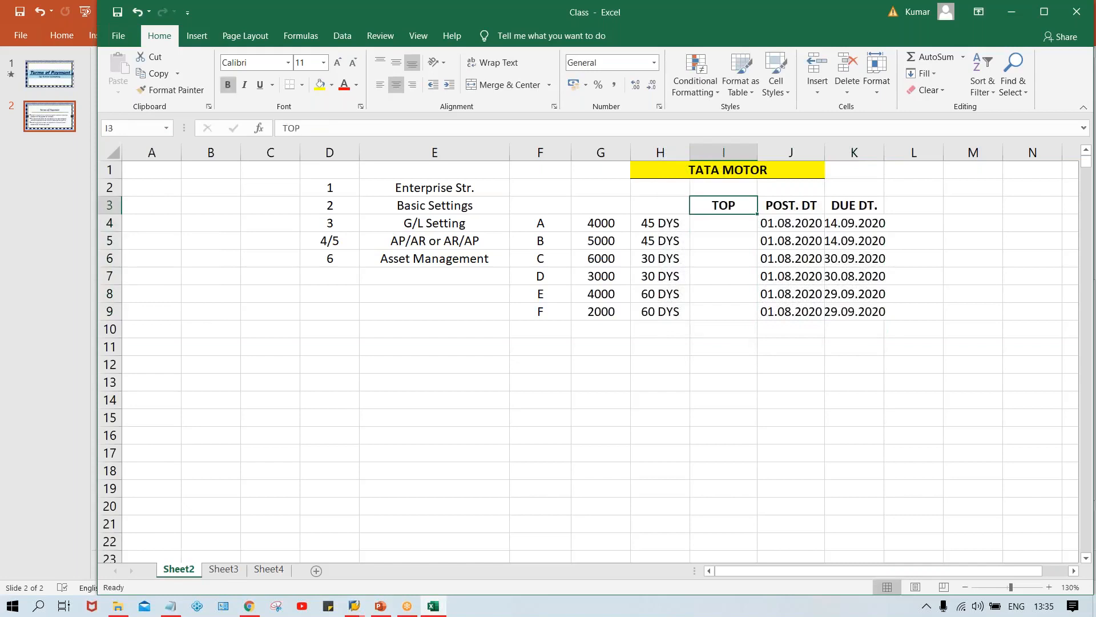
- Enter the payment term TM45 for amounts A and B in cells I4 and I5
left_click(718, 225)
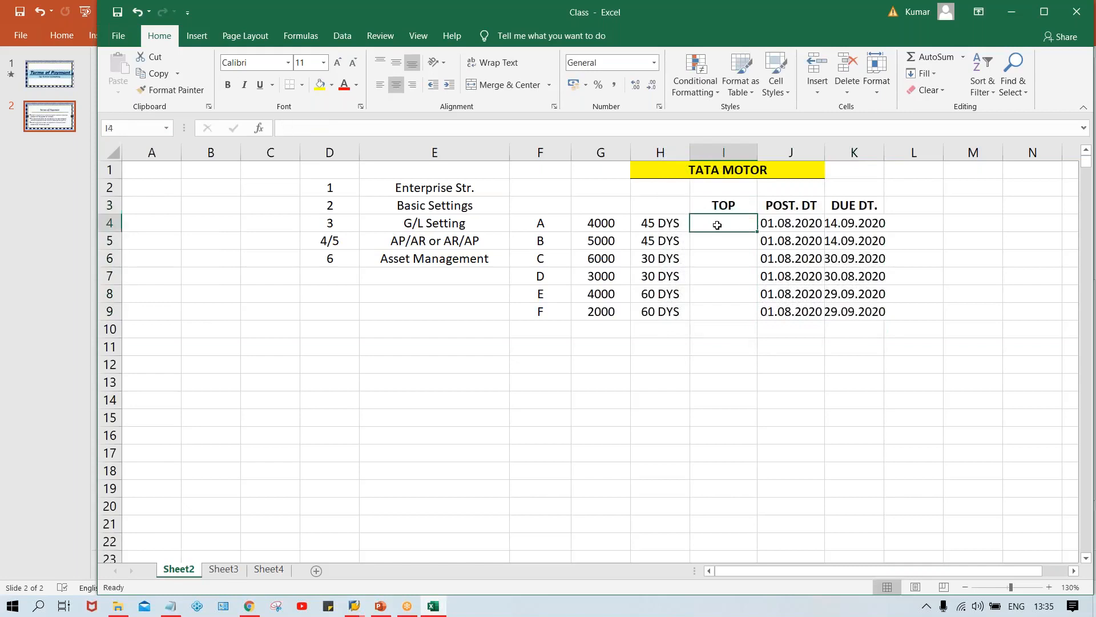
type("TM45")
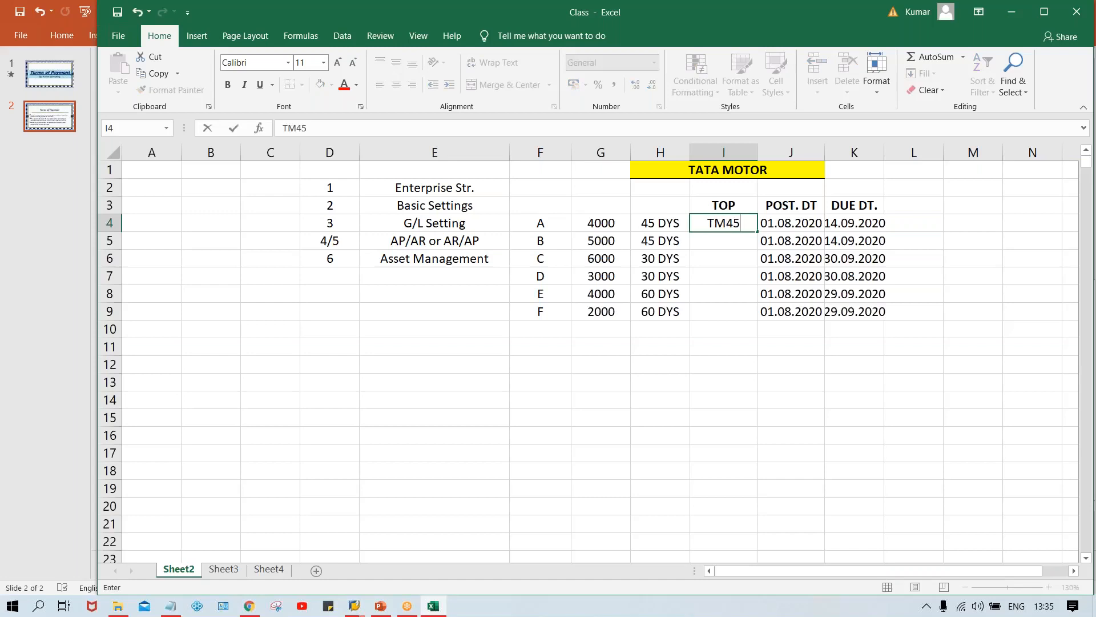
key("Return")
type("TM45")
key("Return")
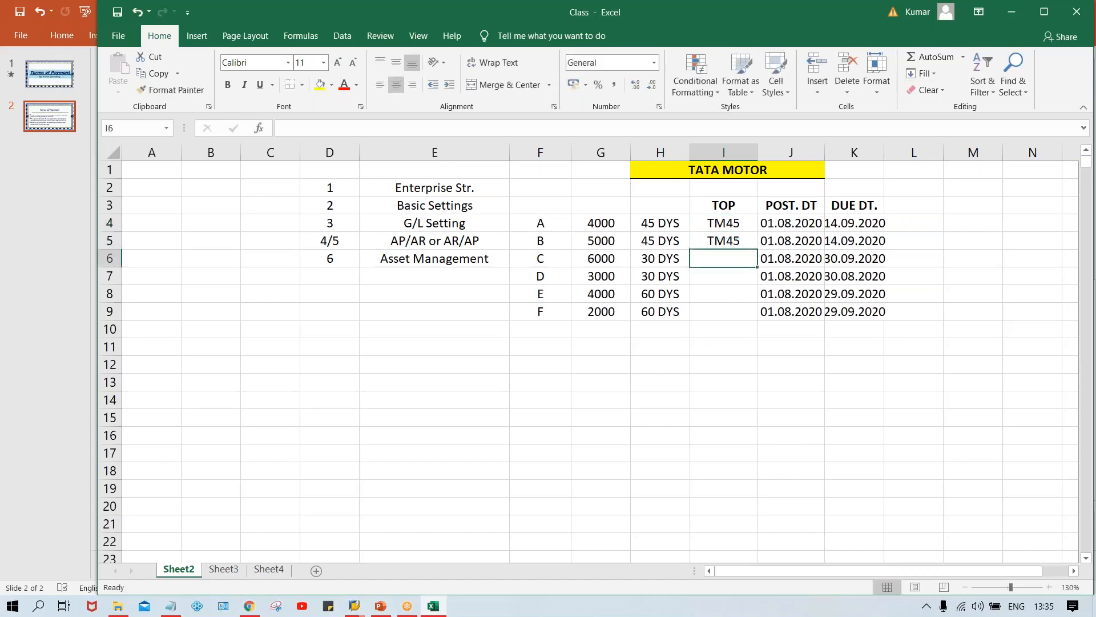
- Fill in the payment terms TM30 for amounts C and D in I6:I7 and TM60 for E and F in I8:I9
type("TM30")
key("Return")
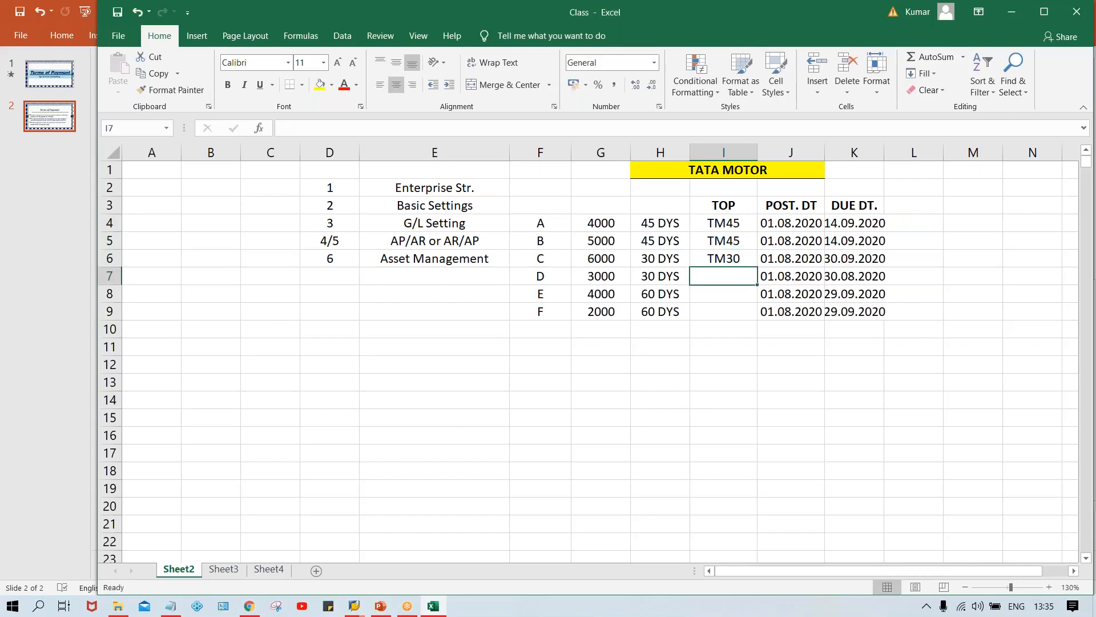
key("ctrl+d")
key("Return")
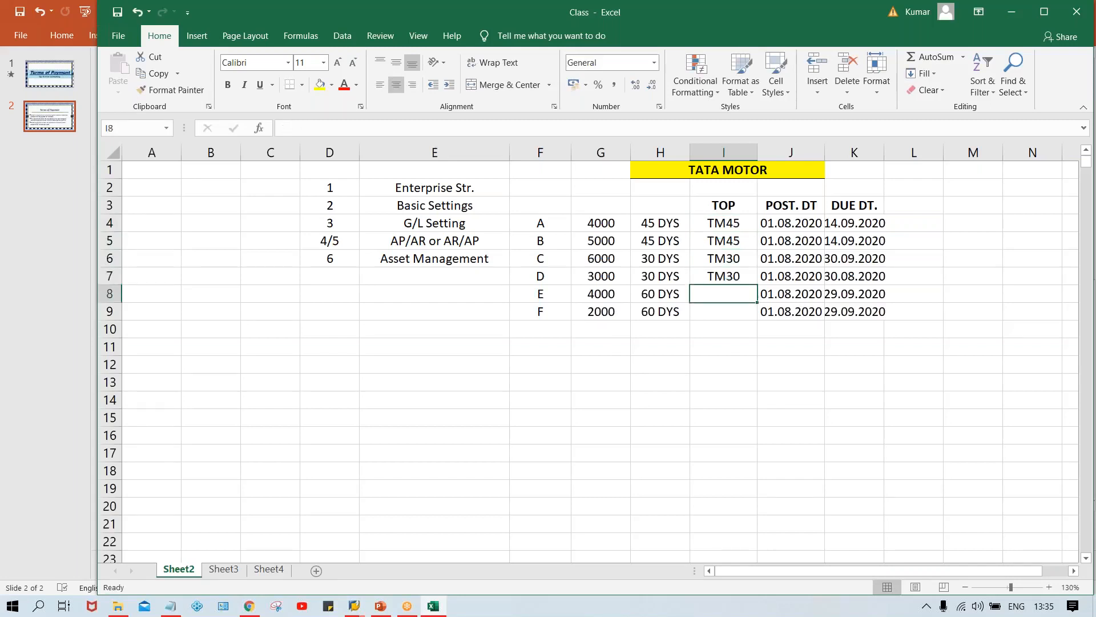
type("TM60")
key("Return")
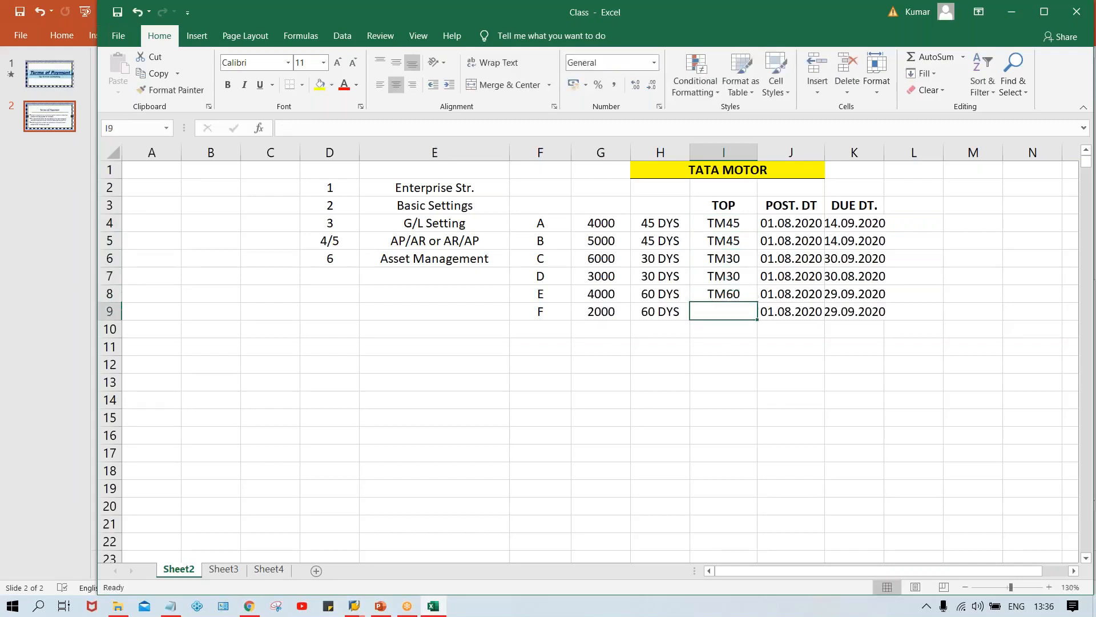
key("ctrl+d")
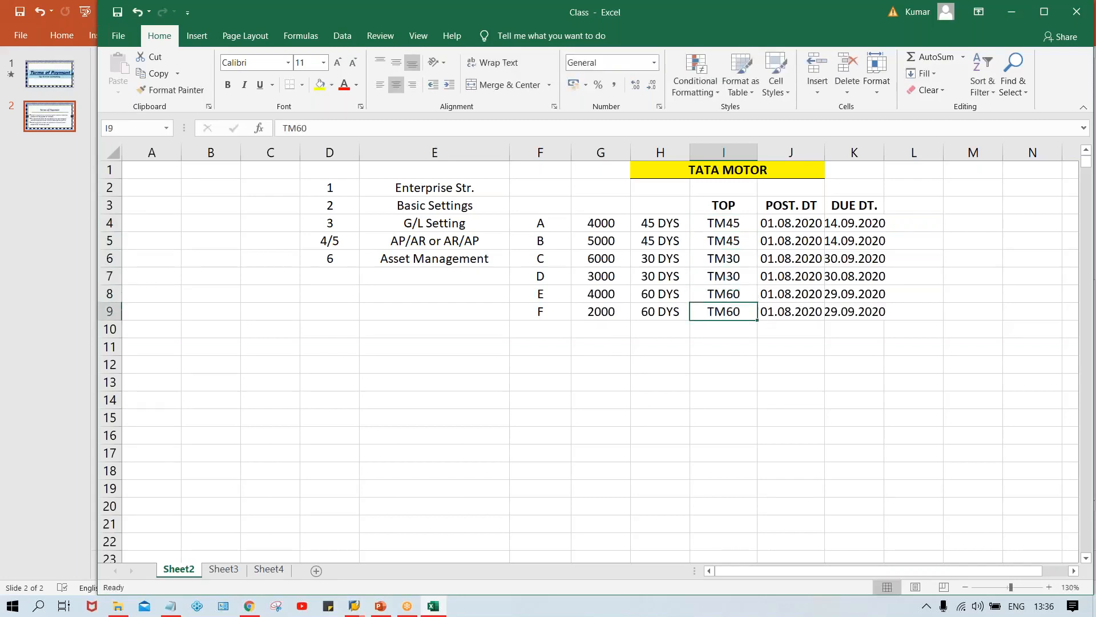
- Widen column K slightly so the due dates fit inside their cells
left_click(728, 225)
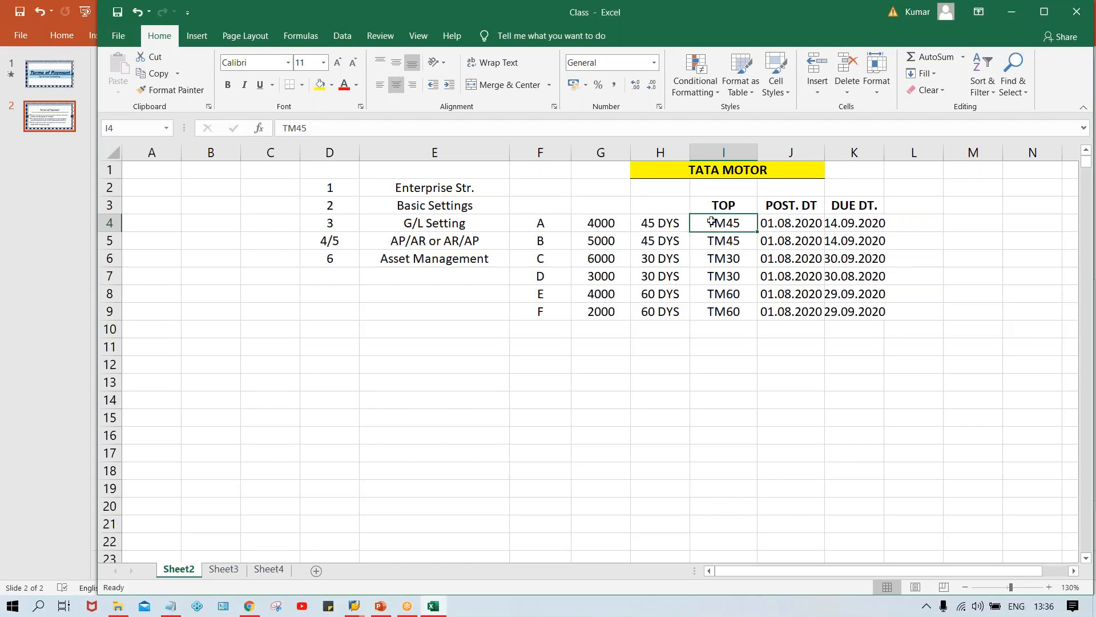
left_click_drag(884, 152, 892, 152)
left_click(862, 229)
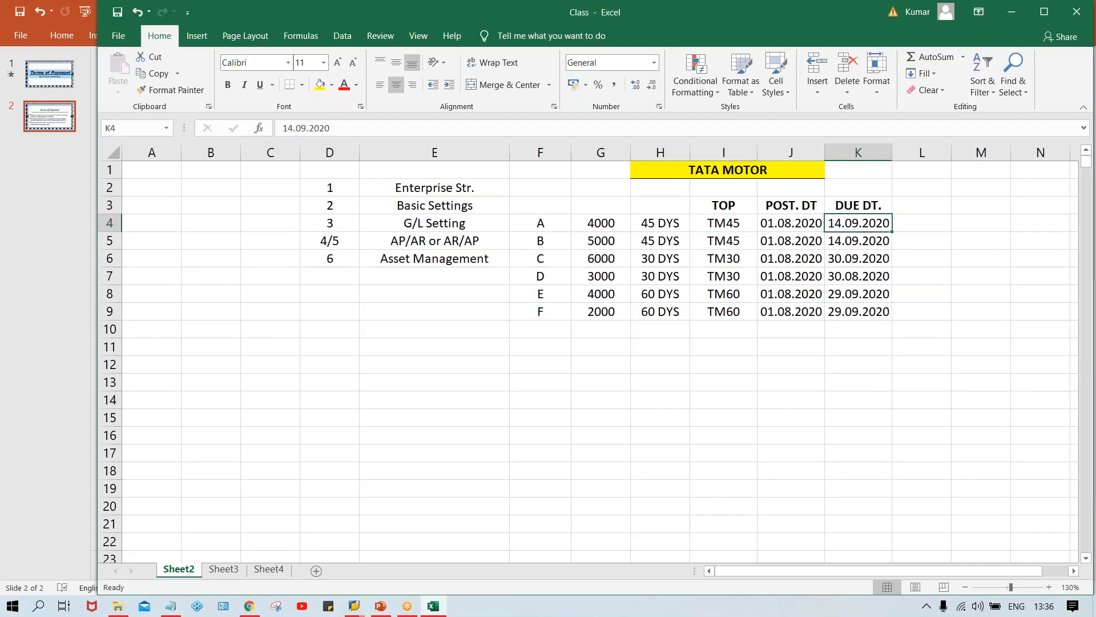
- Select the first payment term in cell I4, and switch to the Terms of Payment presentation in PowerPoint
left_click(695, 222)
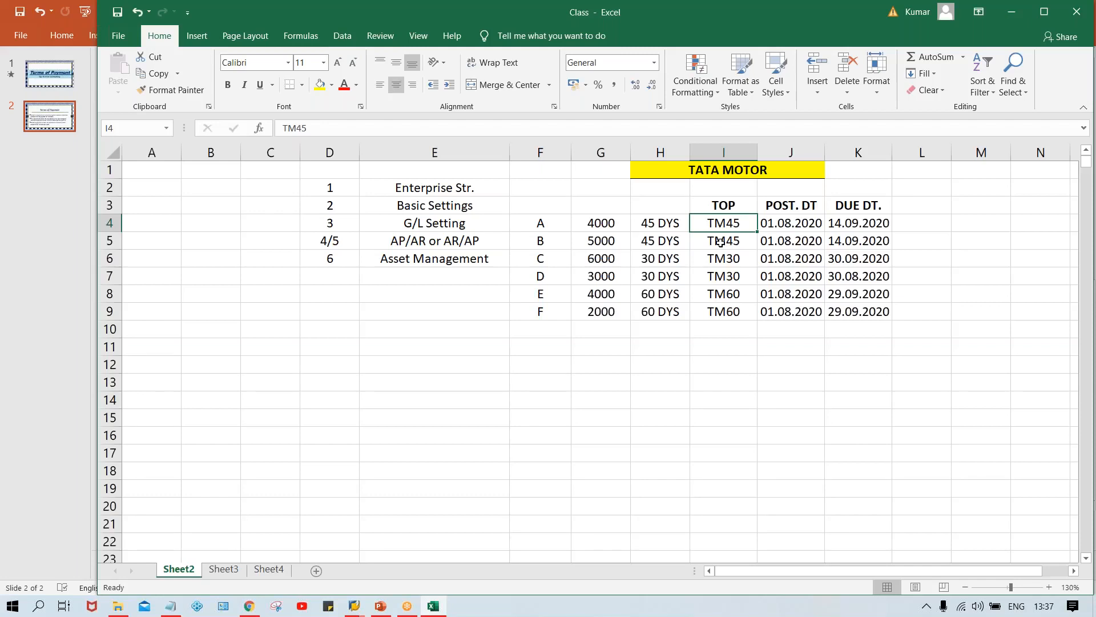
left_click(383, 608)
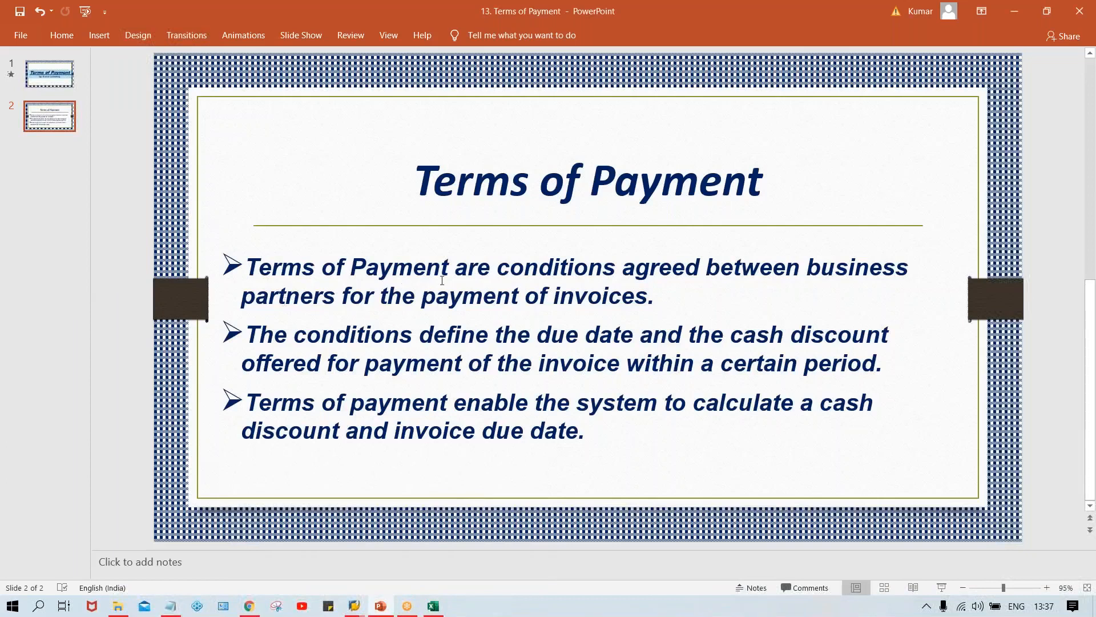